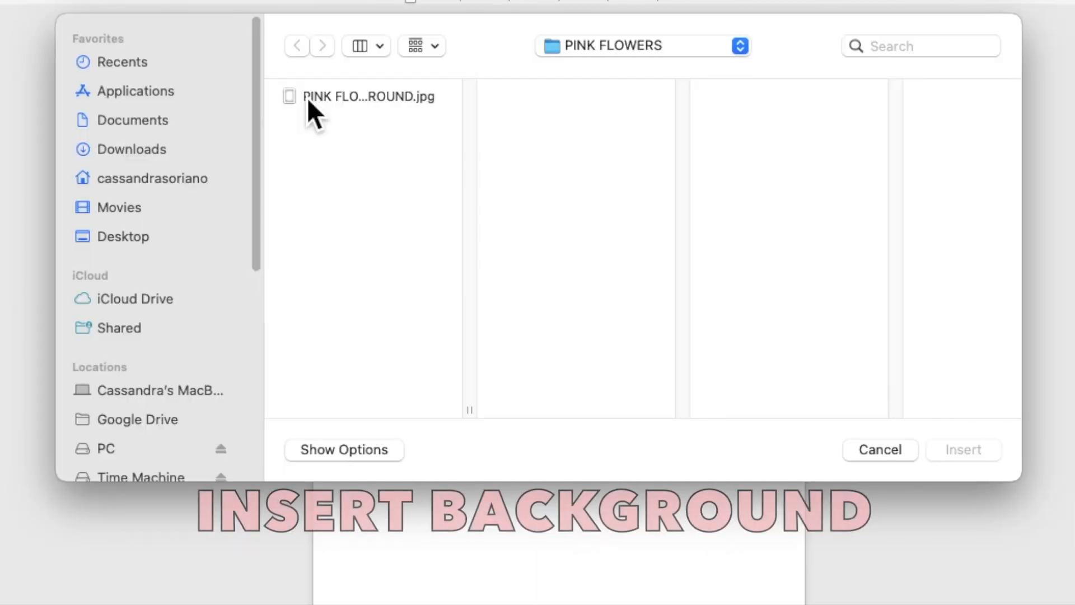
# Insert the PINK FLOWERS BACKGROUND.jpg image onto the blank page.
pyautogui.click(359, 148)
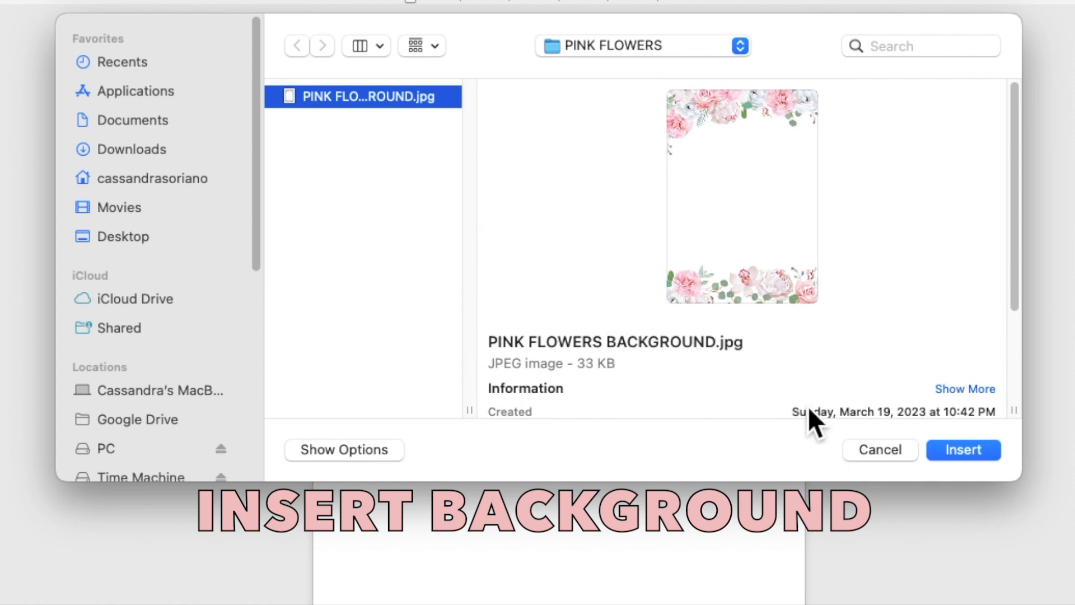
pyautogui.click(941, 452)
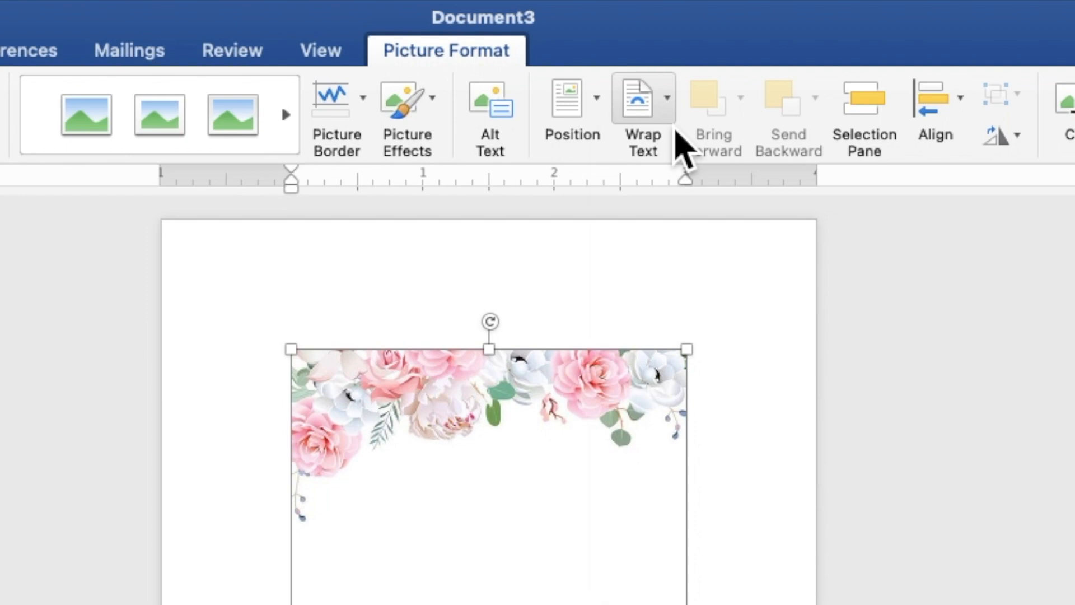
# Wrap the floral picture behind text and stretch it from the top-left corner to 7.08" × 5.01".
pyautogui.click(650, 134)
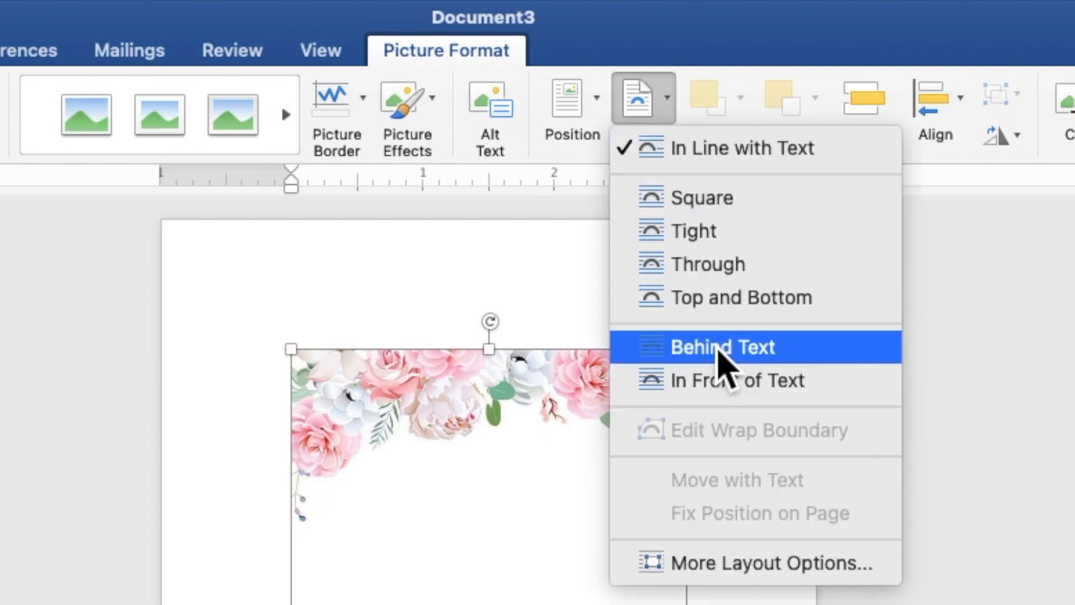
pyautogui.click(719, 352)
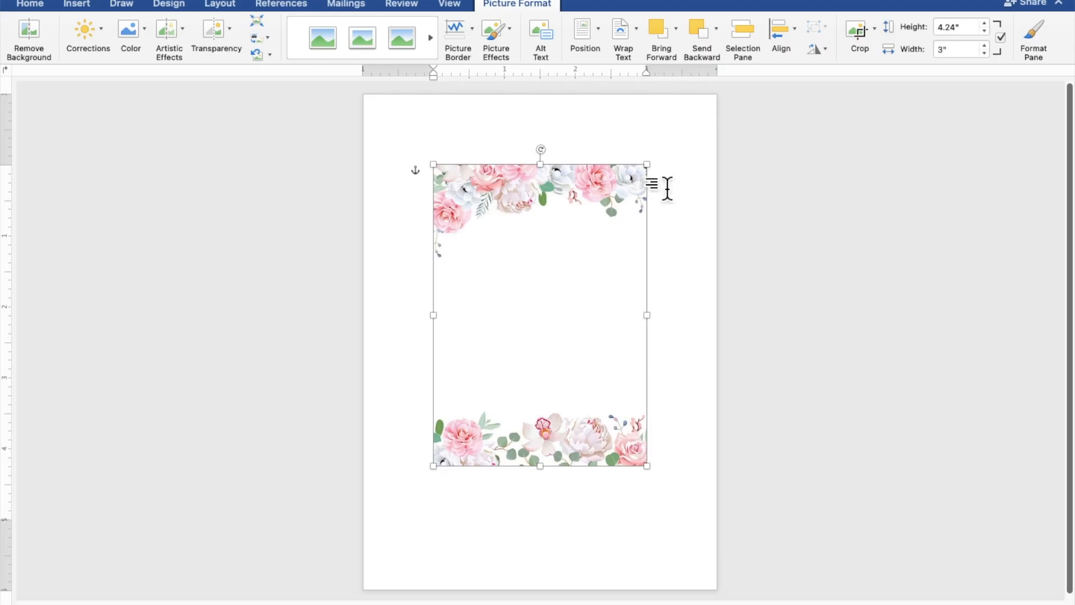
pyautogui.moveTo(615, 281); pyautogui.dragTo(543, 207)
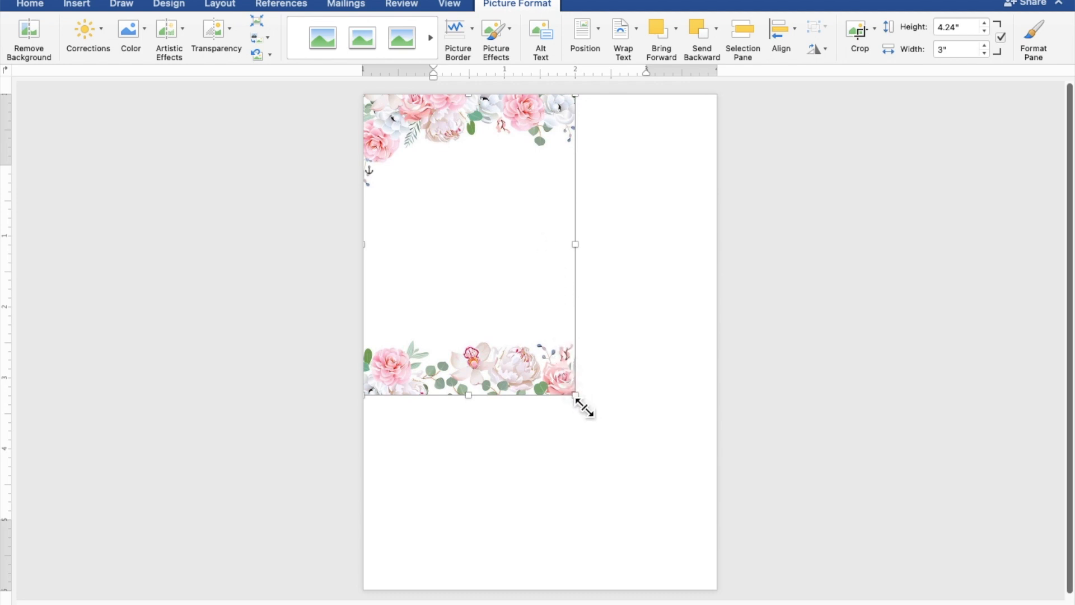
pyautogui.moveTo(585, 408); pyautogui.dragTo(721, 599)
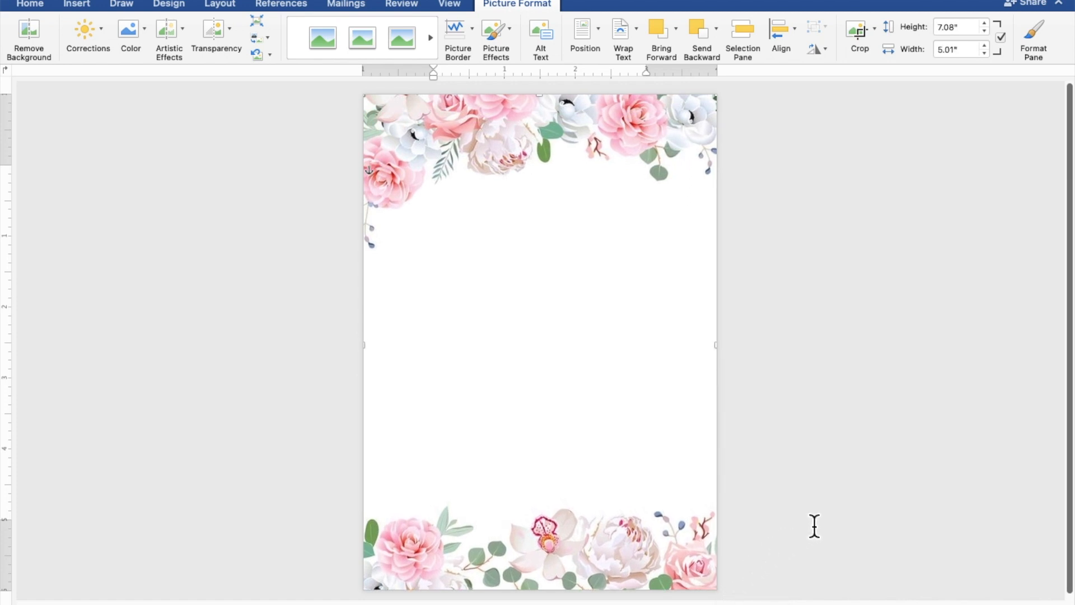
pyautogui.click(838, 511)
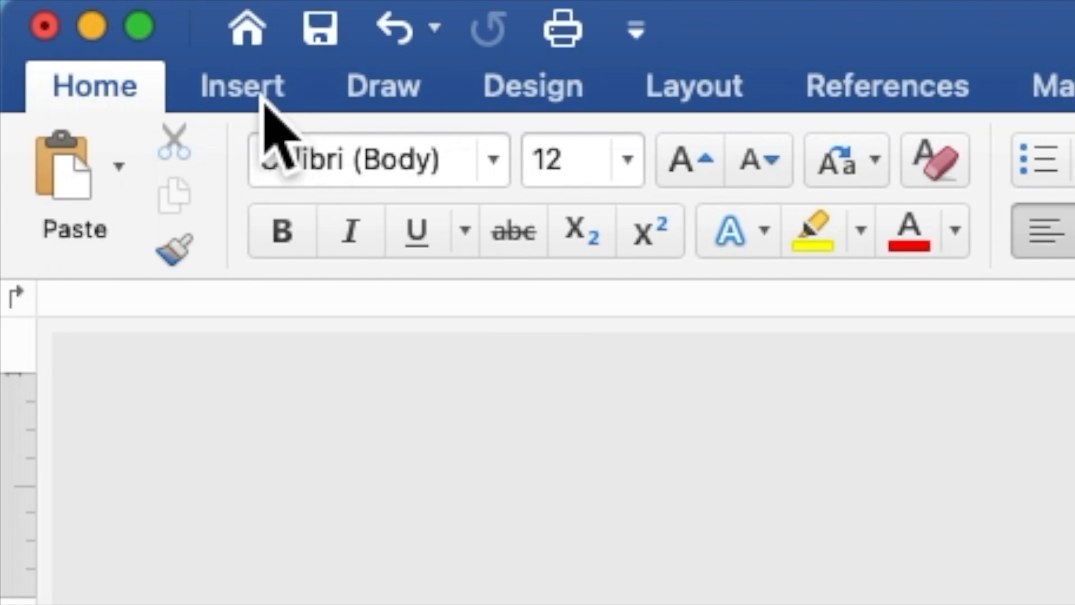
# Draw a 5.39" × 4.74" rectangle from the Shapes gallery over most of the page.
pyautogui.click(263, 100)
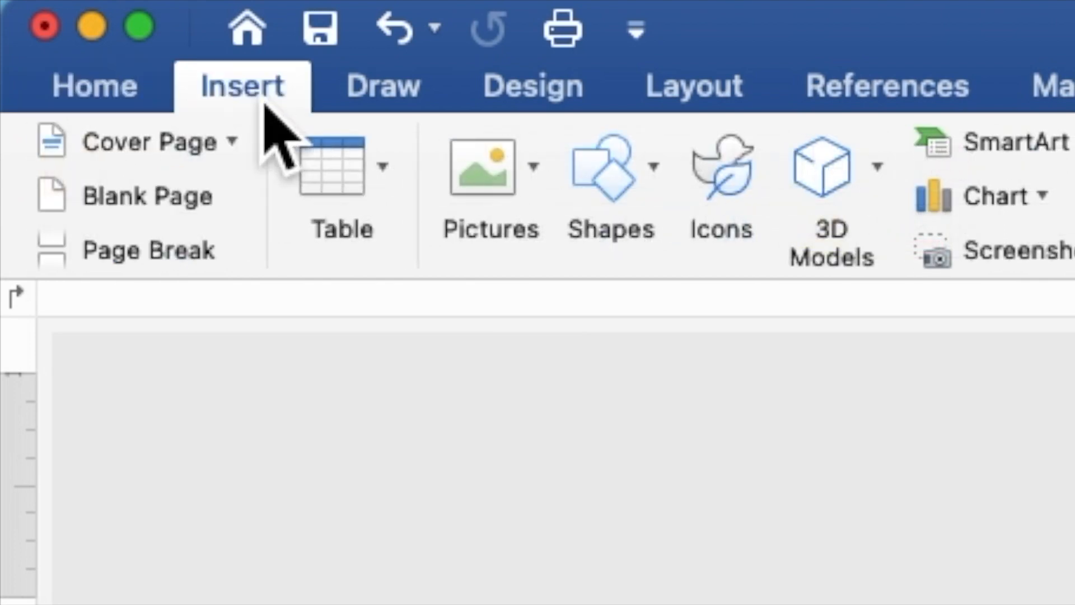
pyautogui.click(608, 204)
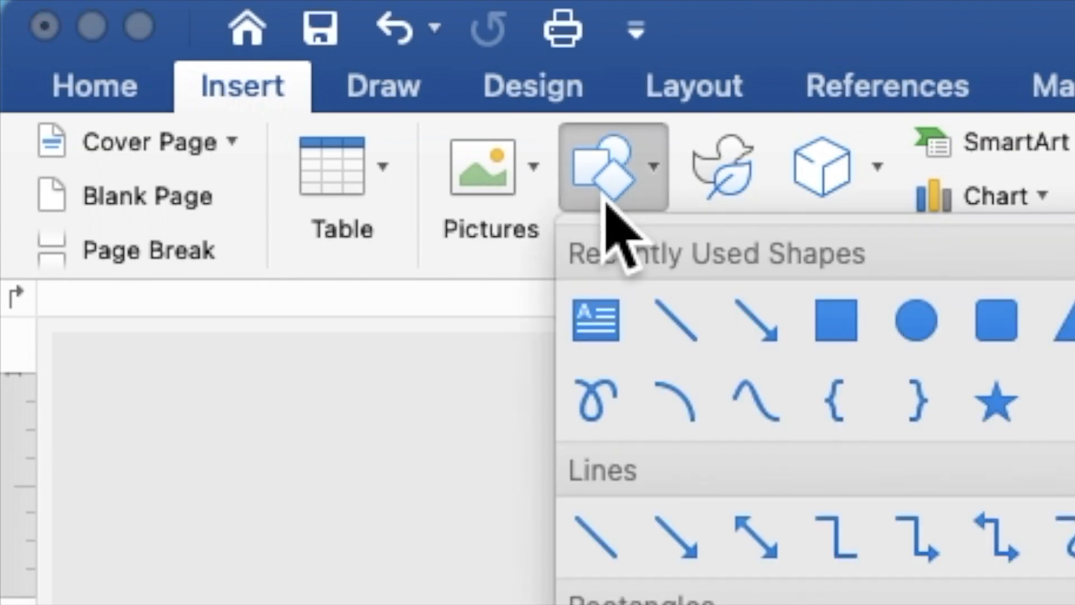
pyautogui.click(831, 332)
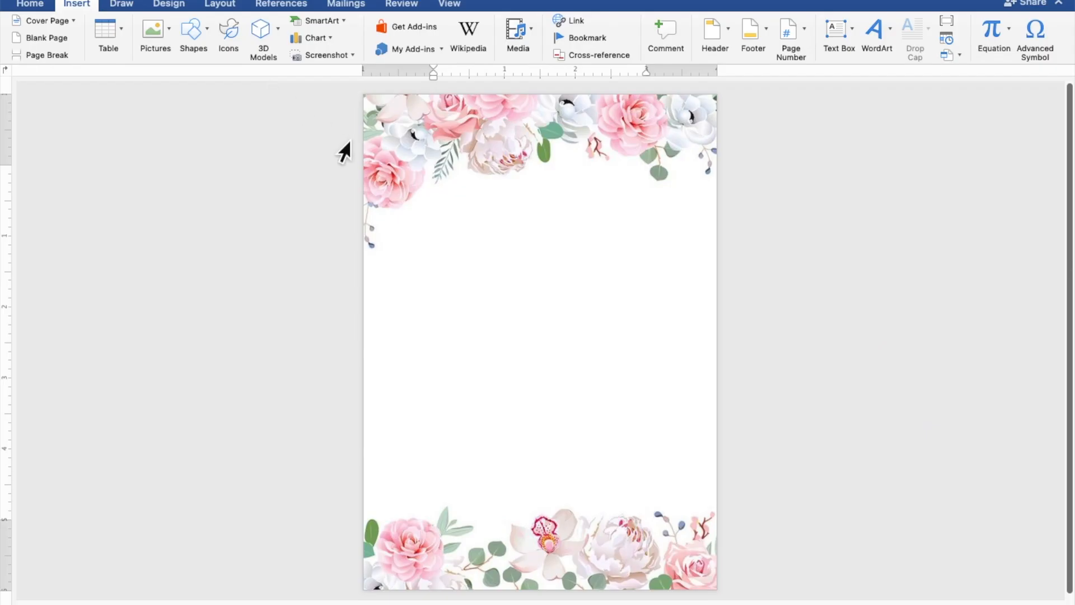
pyautogui.moveTo(372, 153); pyautogui.dragTo(721, 546)
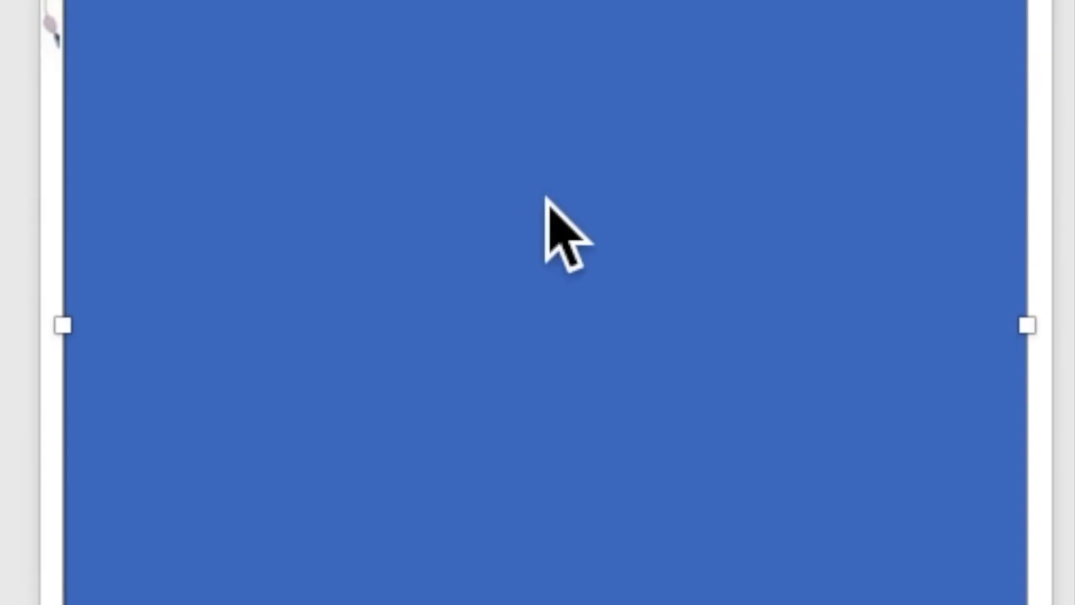
# Type TOGETHER WITH THEIR FAMILY, the groom's name, AND, and the bride's name on separate lines in the rectangle.
pyautogui.rightClick(545, 193)
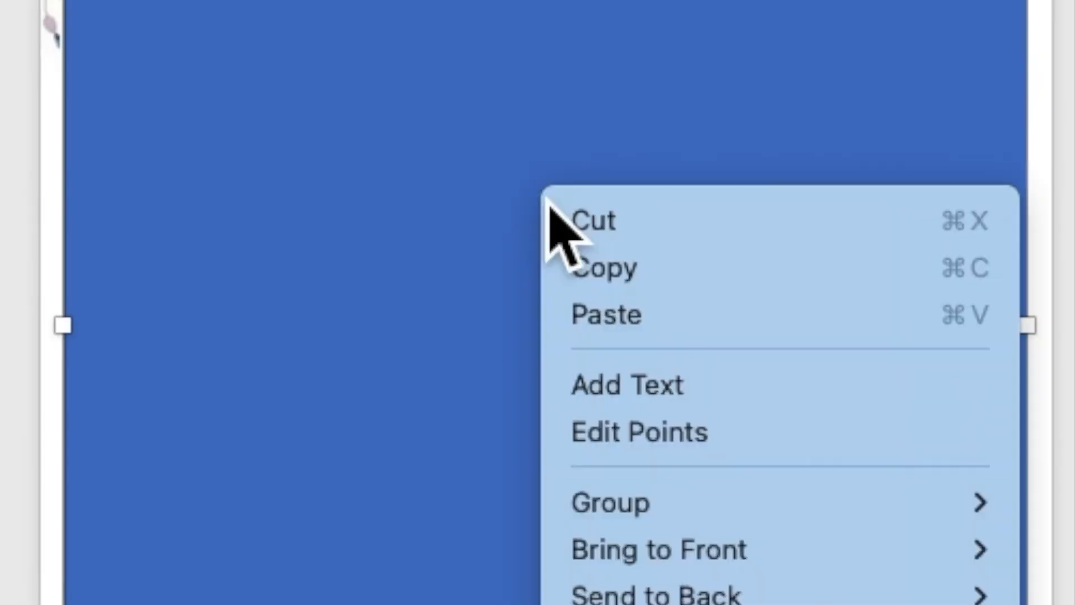
pyautogui.click(592, 392)
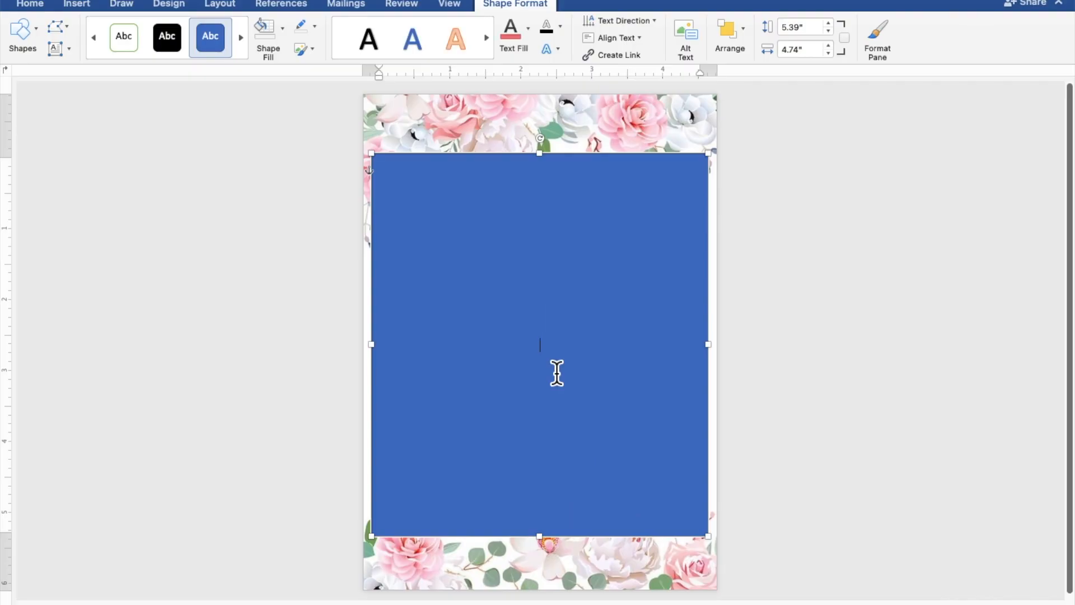
pyautogui.scroll(4, 557, 373)
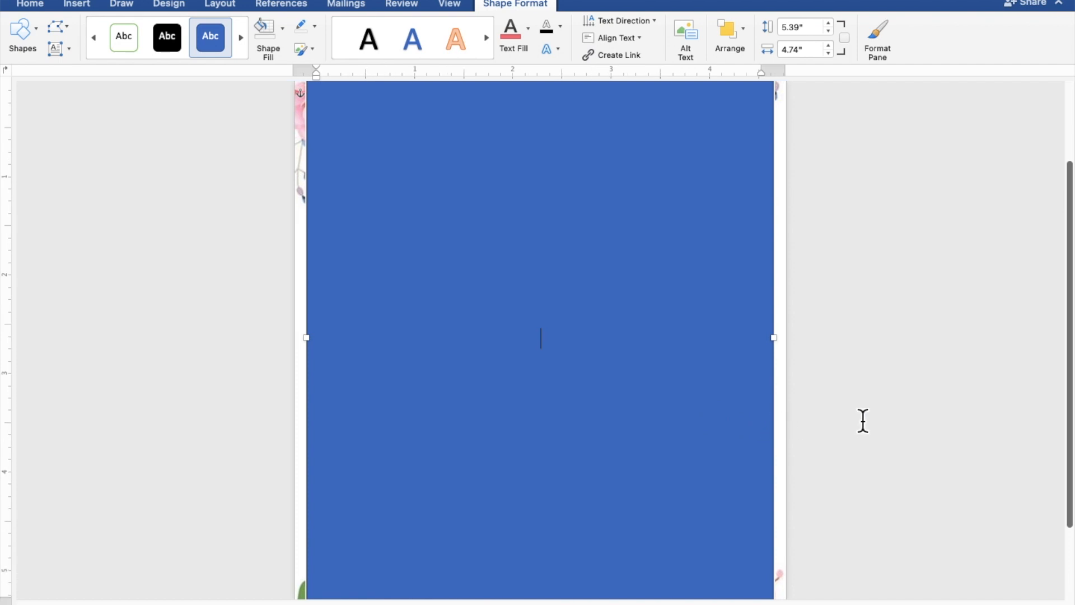
pyautogui.write('TOGETHER')
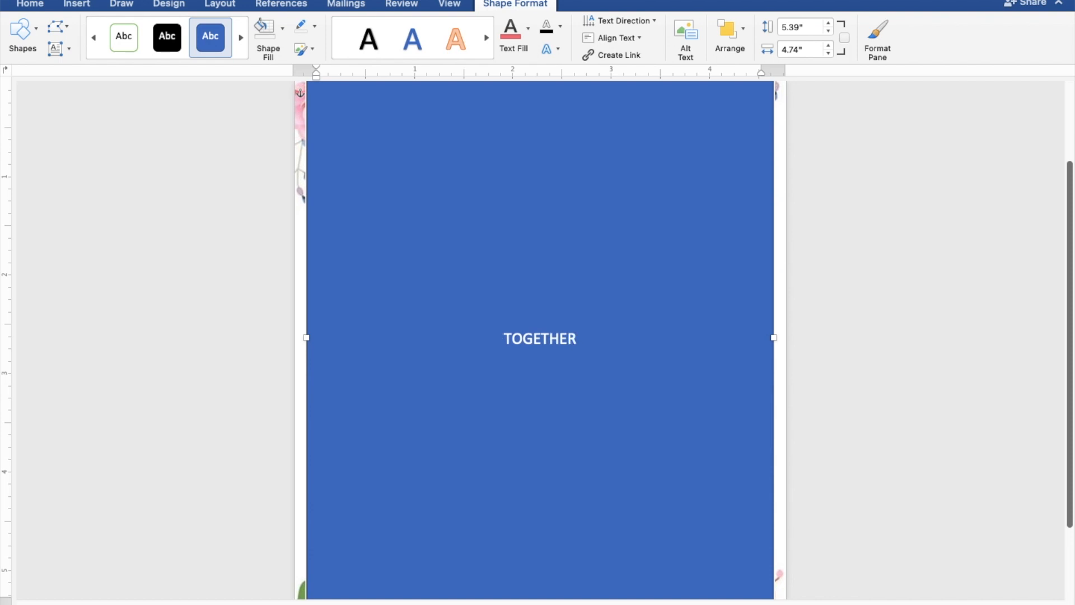
pyautogui.write(' WIT')
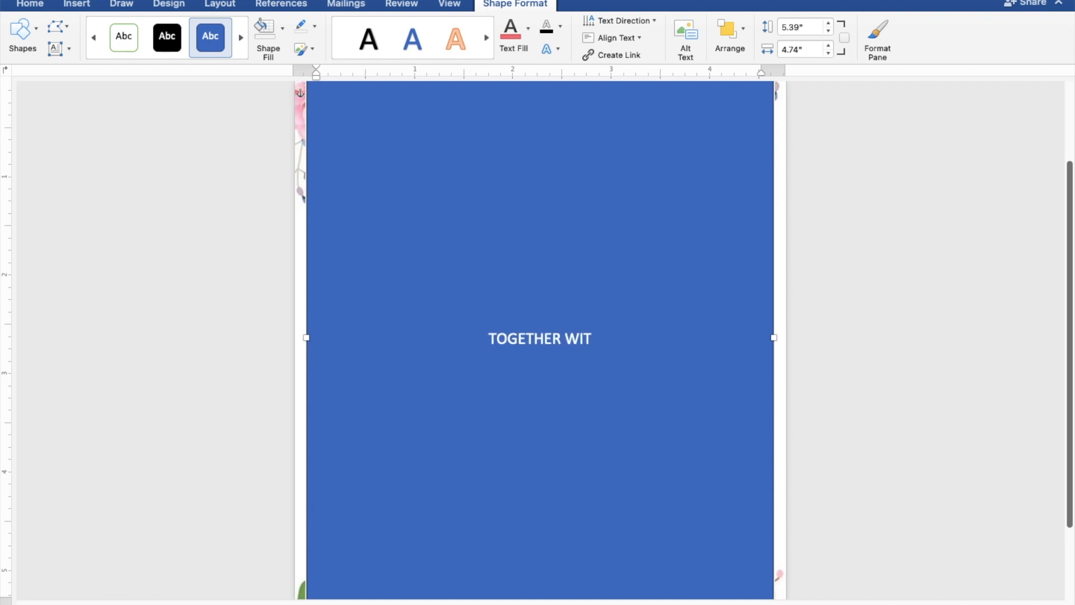
pyautogui.write('H THEI')
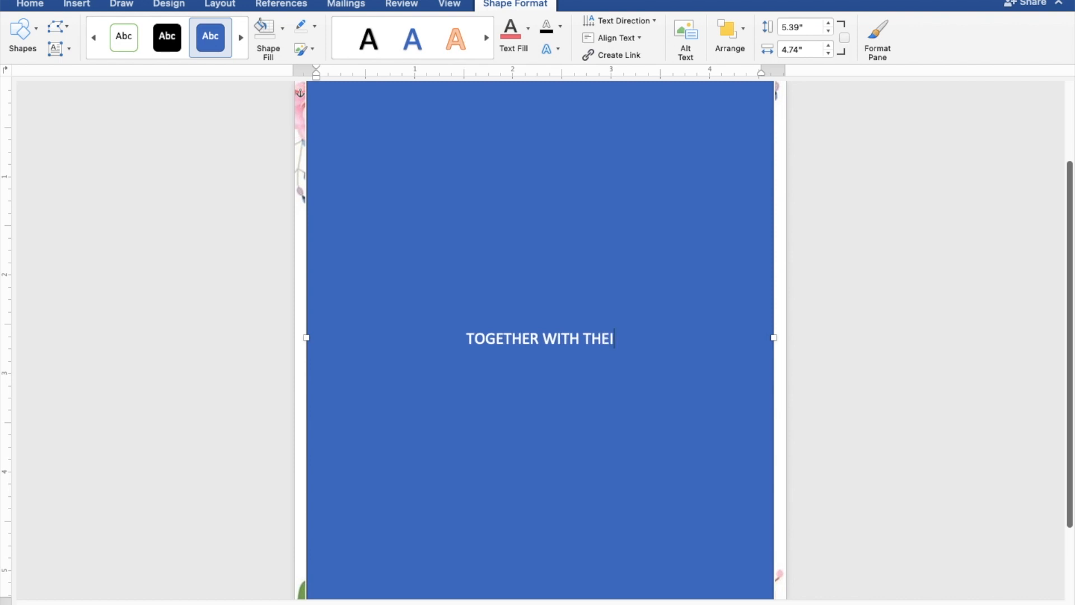
pyautogui.write('R')
pyautogui.write(' F')
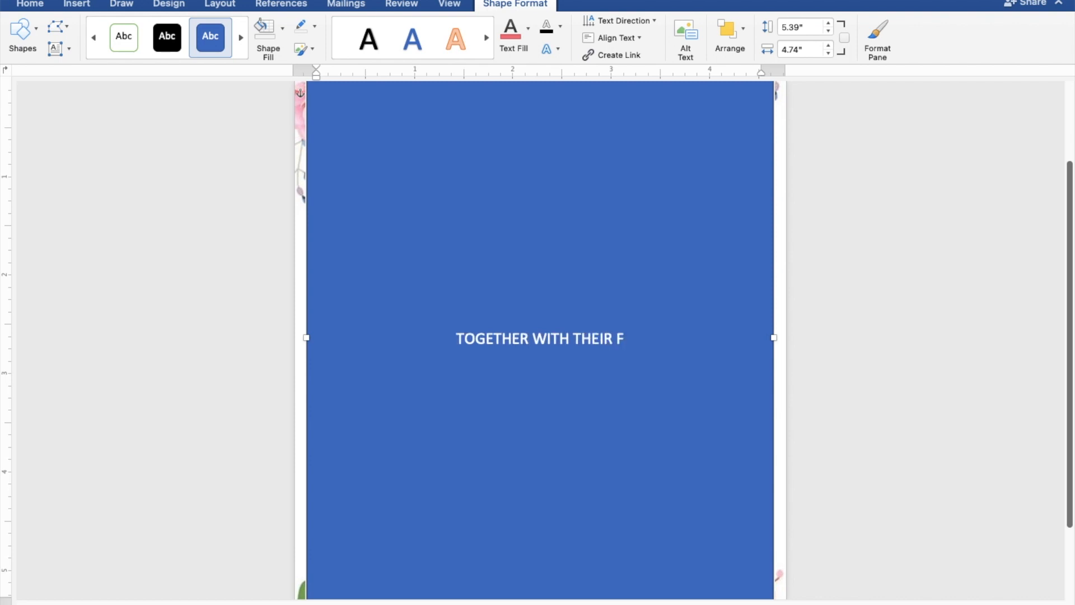
pyautogui.write('AMILY')
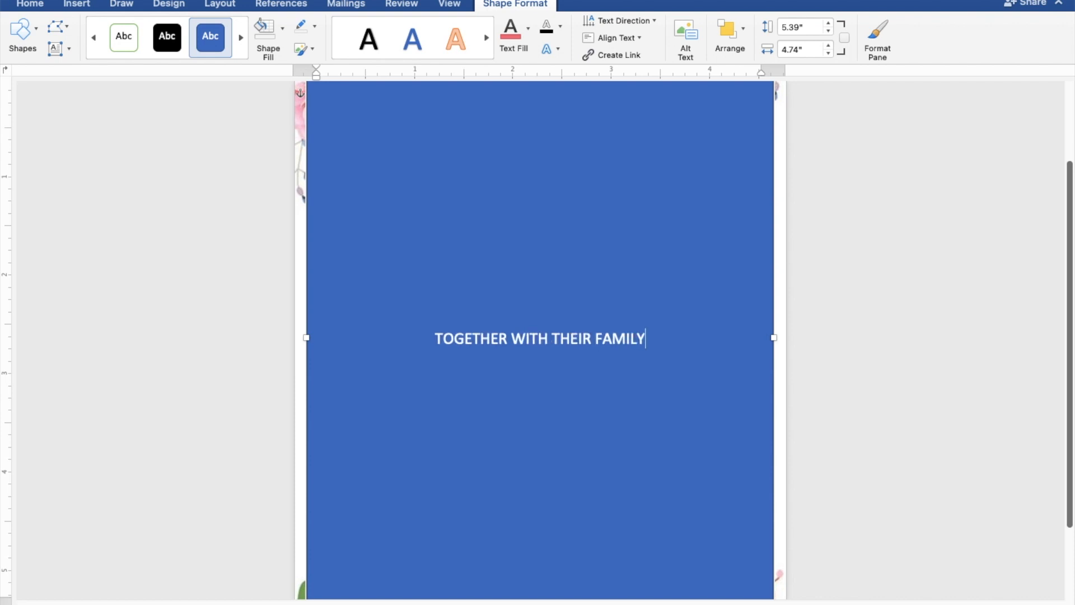
pyautogui.press('Return')
pyautogui.press('Return')
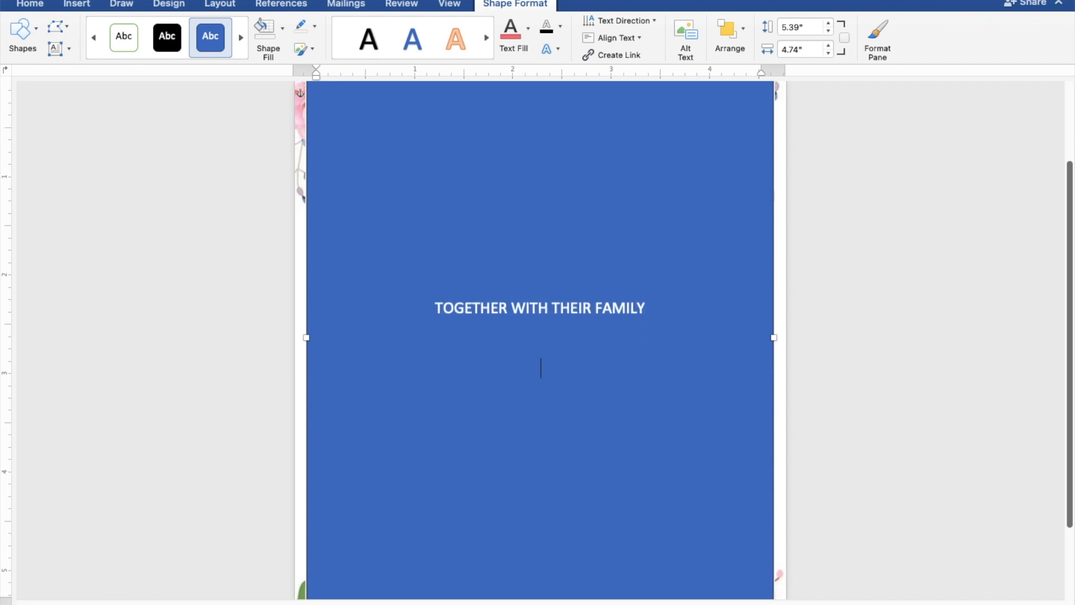
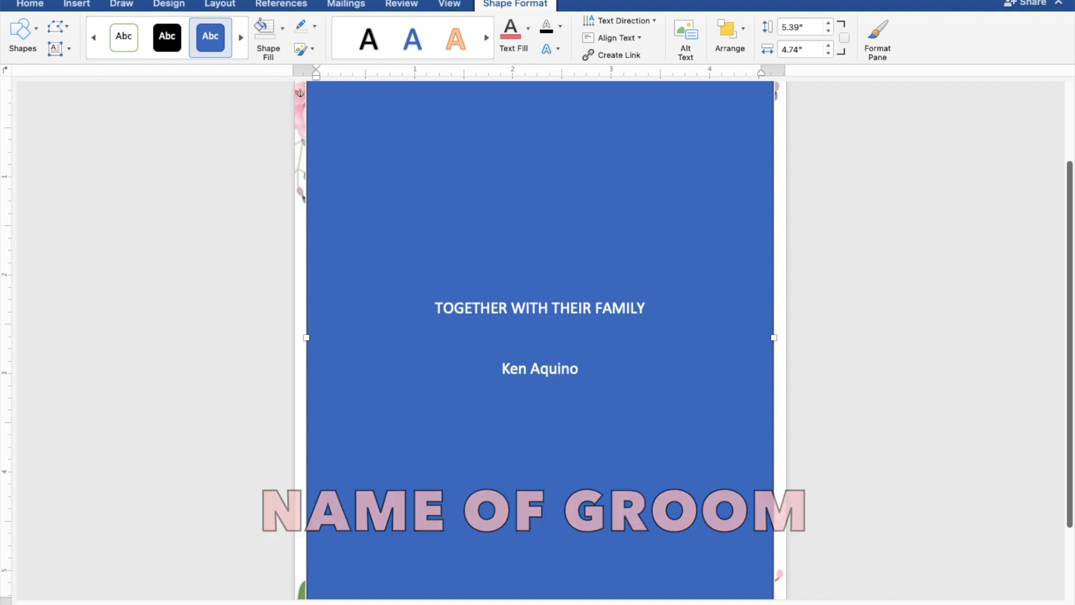
pyautogui.press('Return')
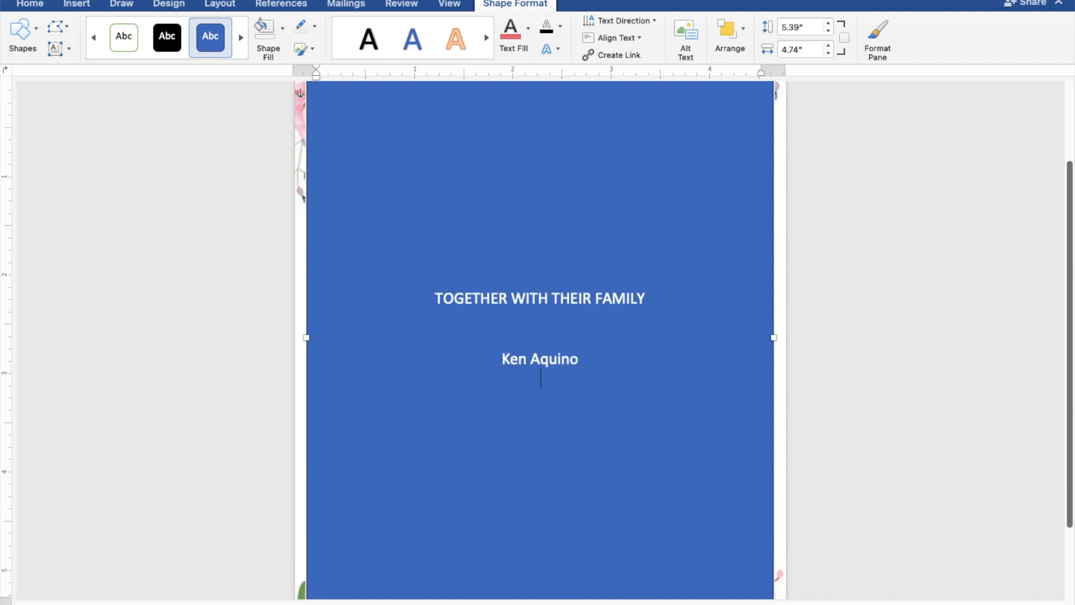
pyautogui.write('AND')
pyautogui.press('Return')
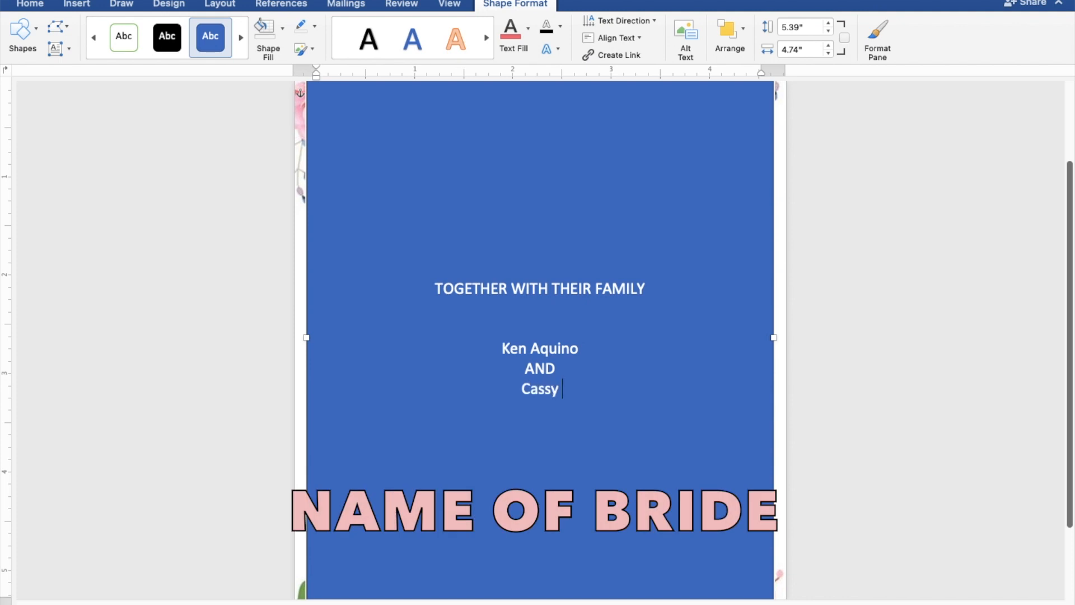
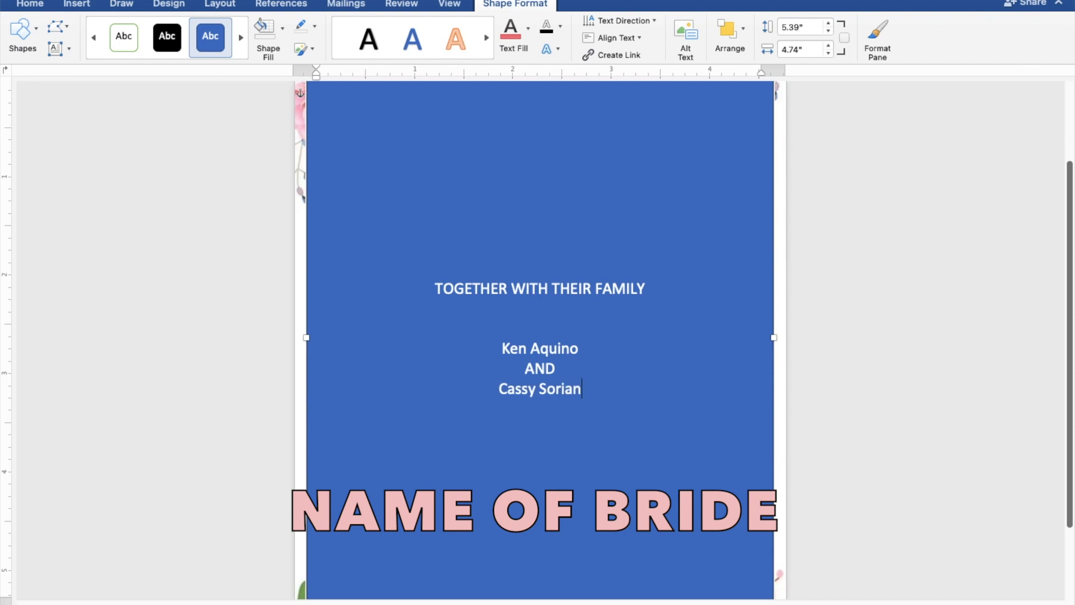
pyautogui.press('Return')
pyautogui.press('Return')
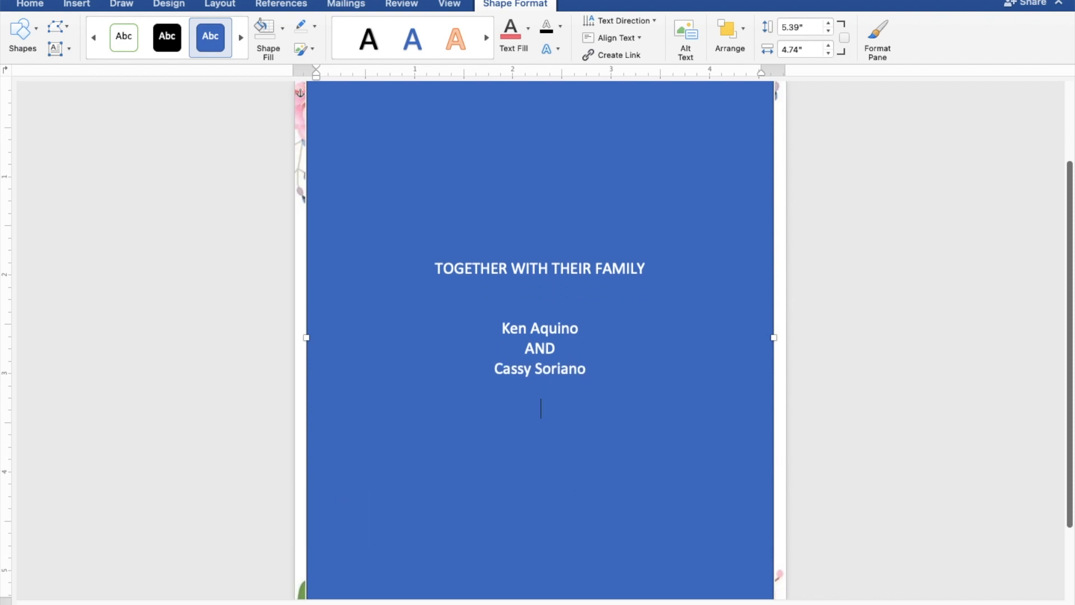
pyautogui.press('Return')
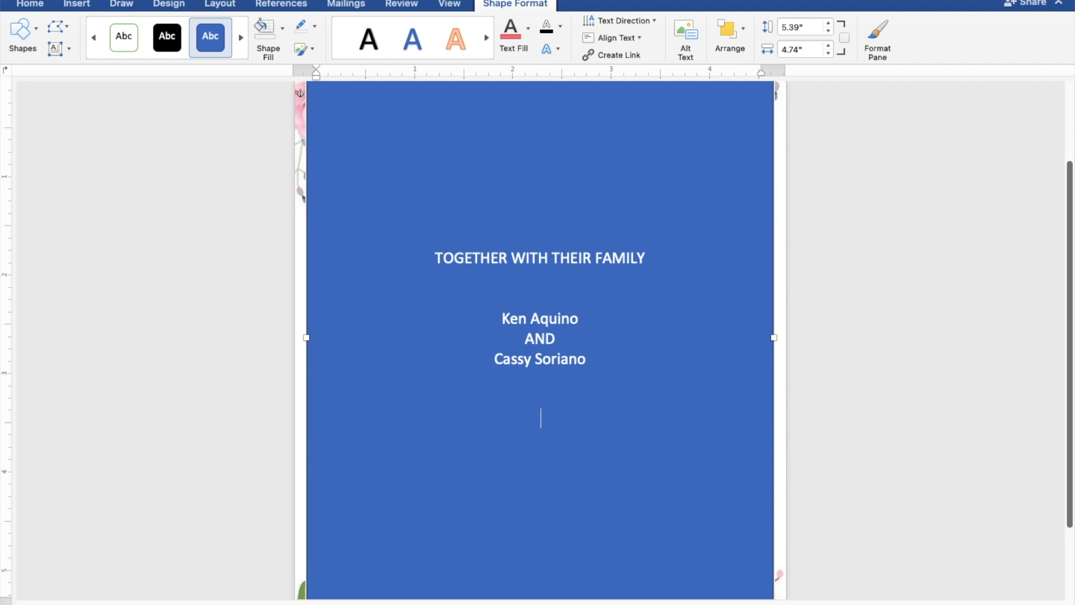
# Add REQUEST THE PLEASURE OF YOUR PRESENCE, AS THEY JOYFULLY UNITE IN MARRIAGE, SUNDAY, and MAY 28, 2023.
pyautogui.write('REQUEST')
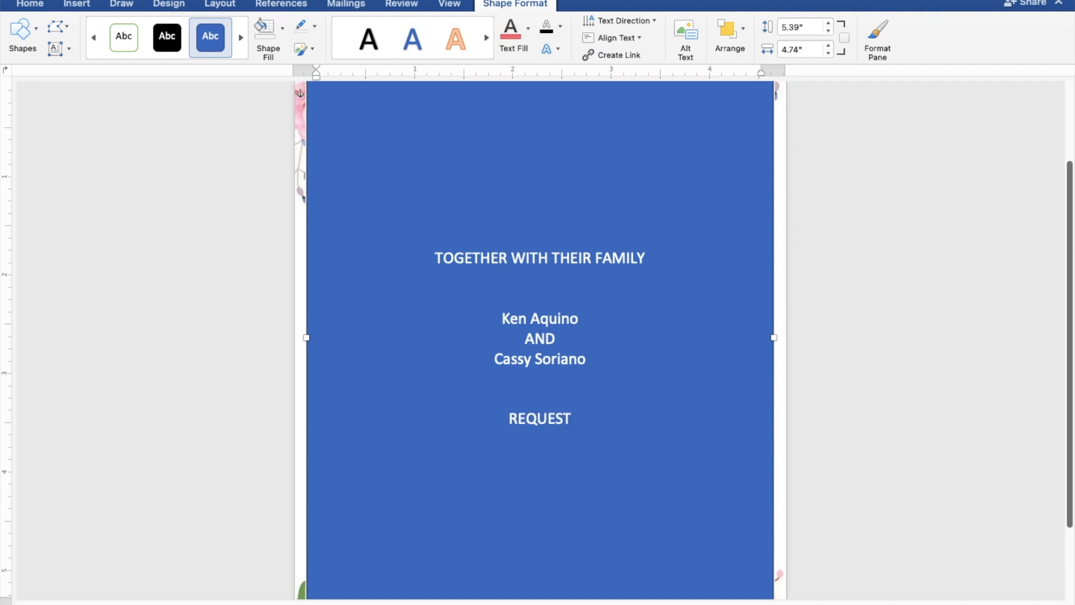
pyautogui.write(' T')
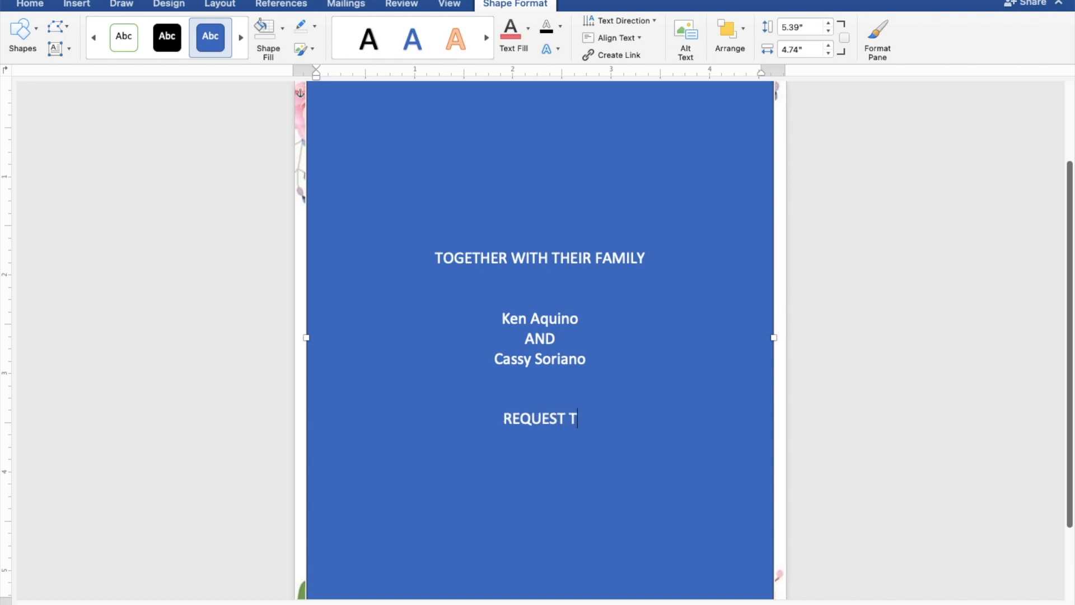
pyautogui.write('HE')
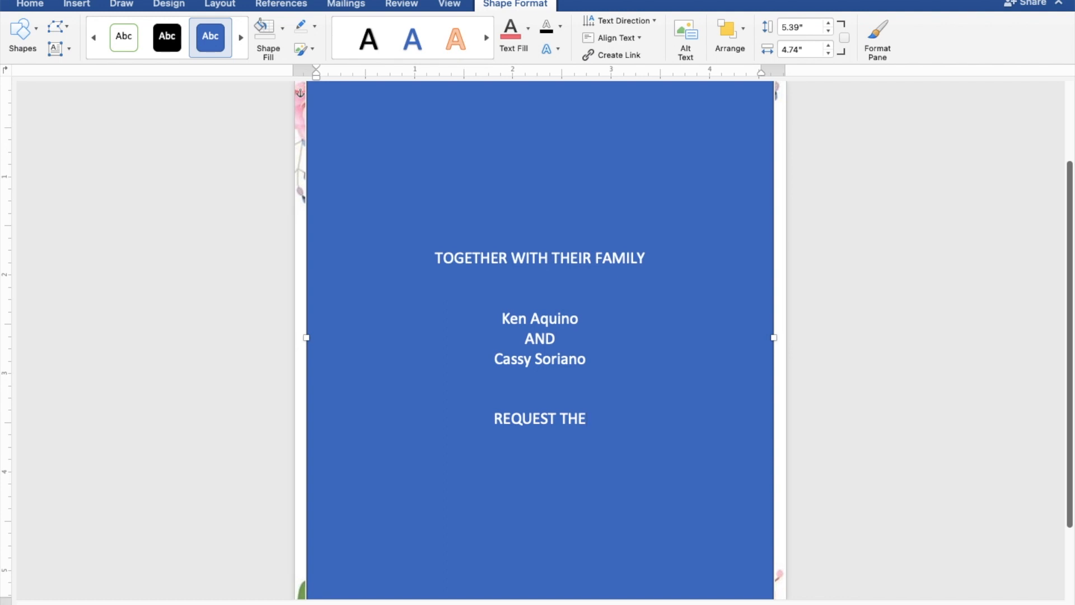
pyautogui.write(' PLE')
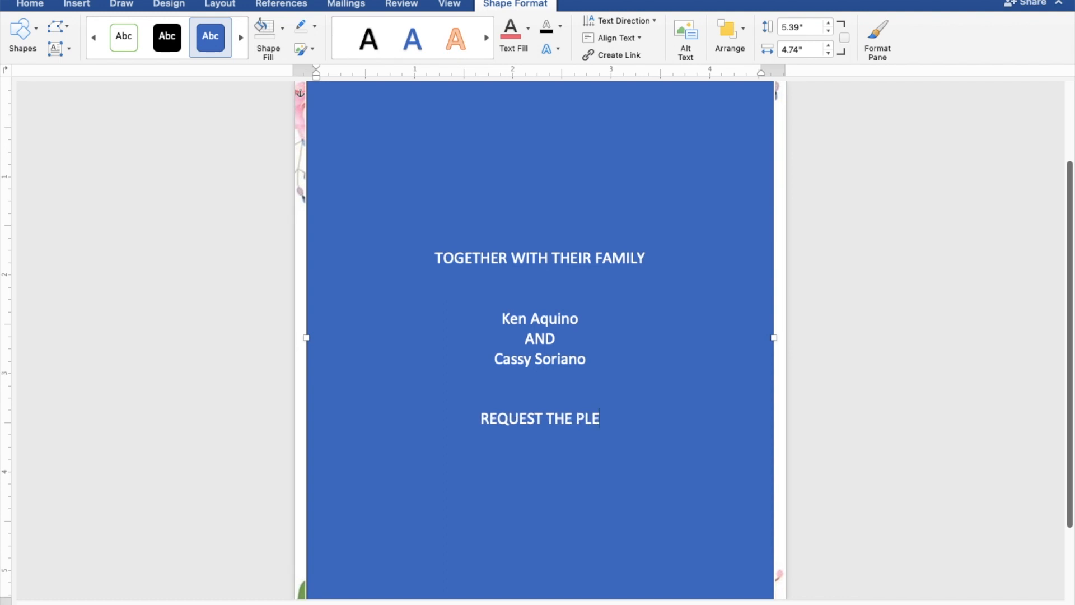
pyautogui.write('ASU')
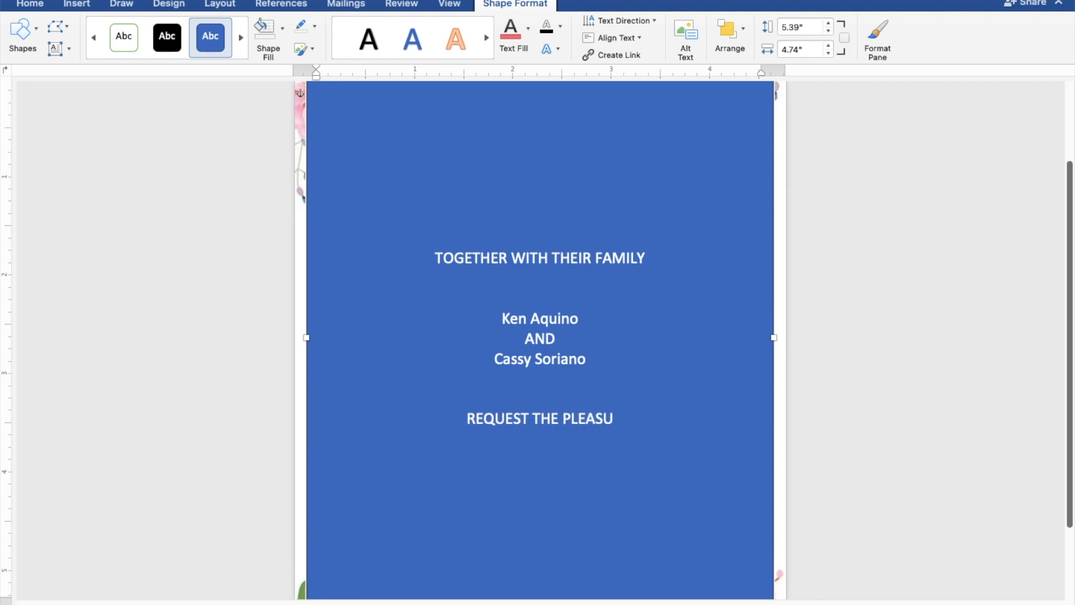
pyautogui.write('RE O')
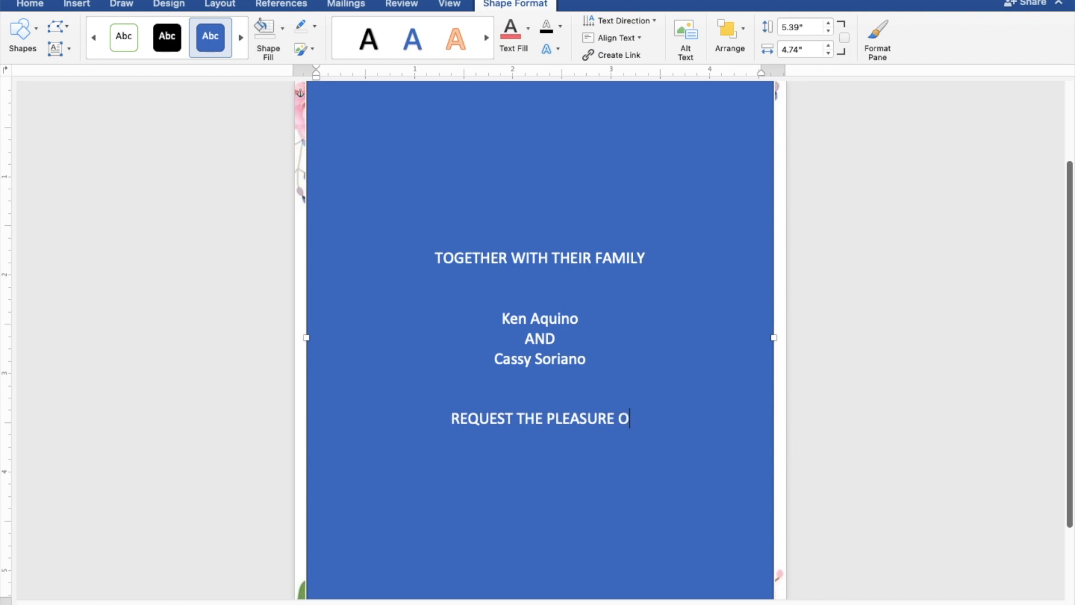
pyautogui.write('F YOUR ')
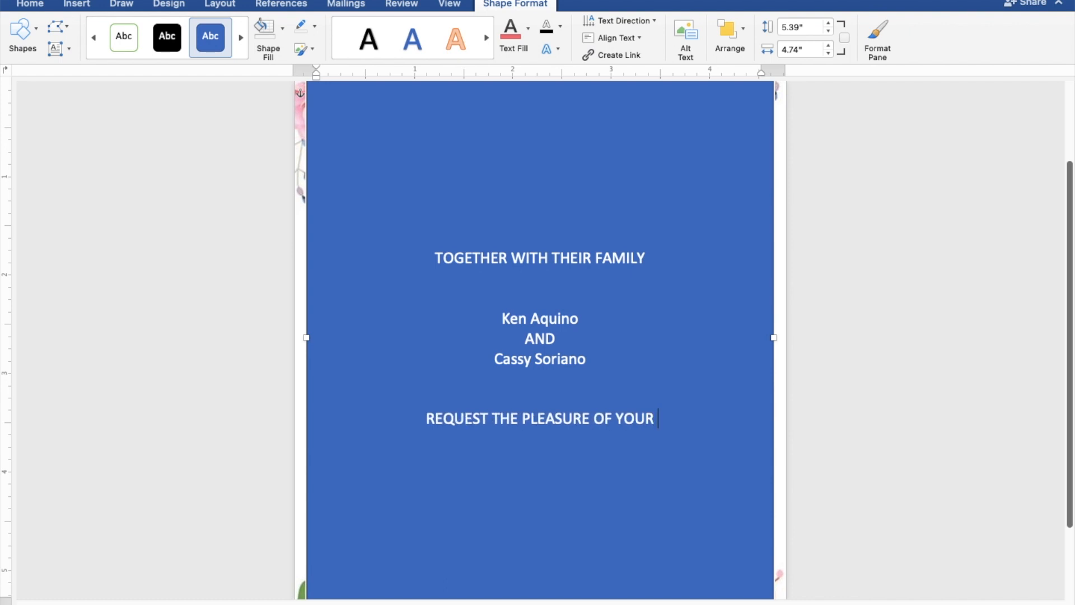
pyautogui.write('PRE')
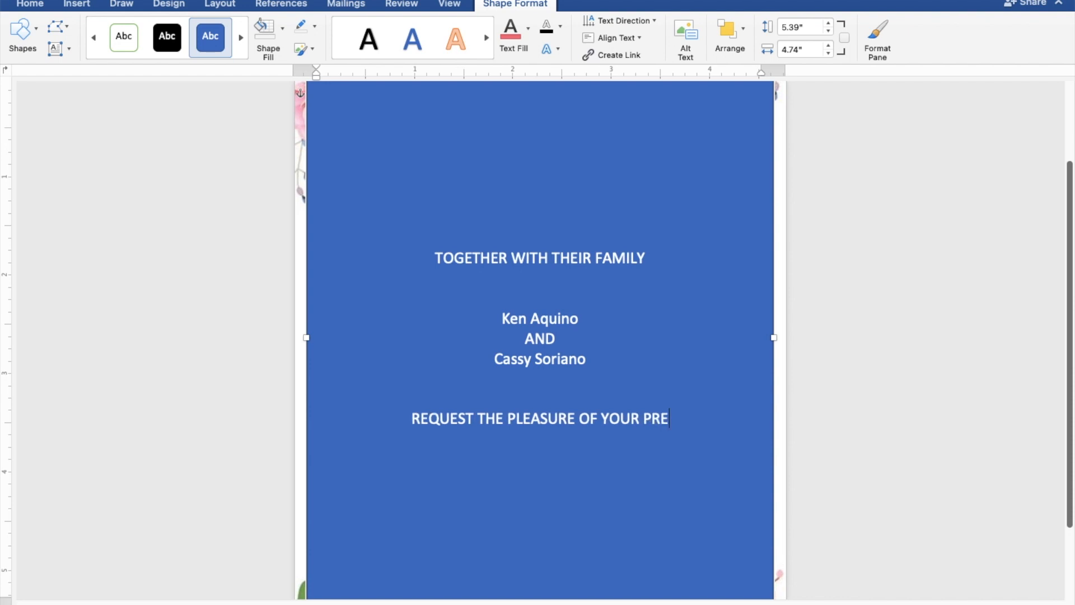
pyautogui.write('SENCE')
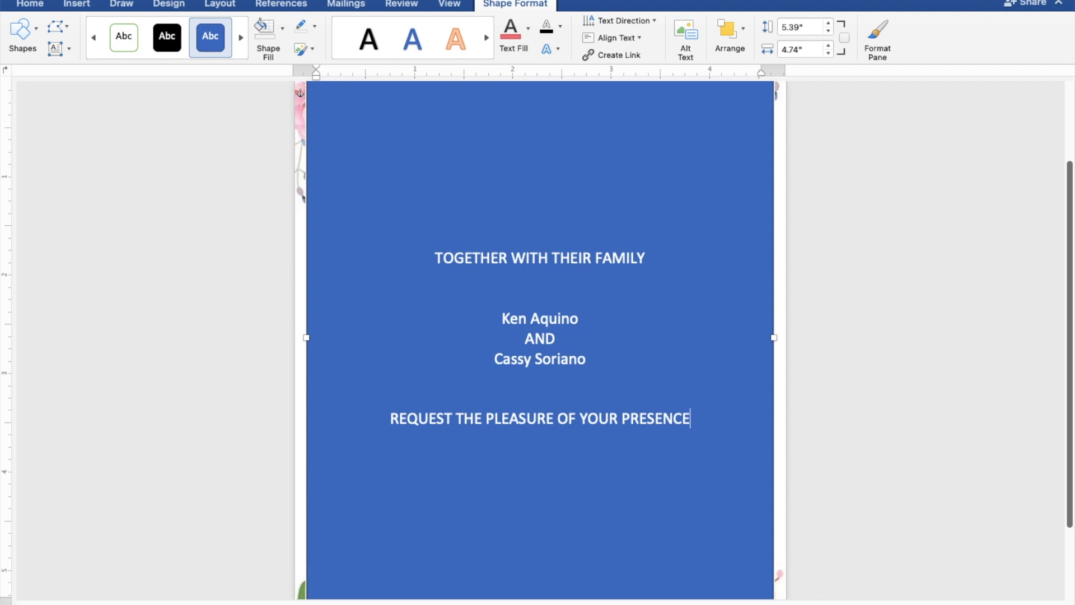
pyautogui.press('Return')
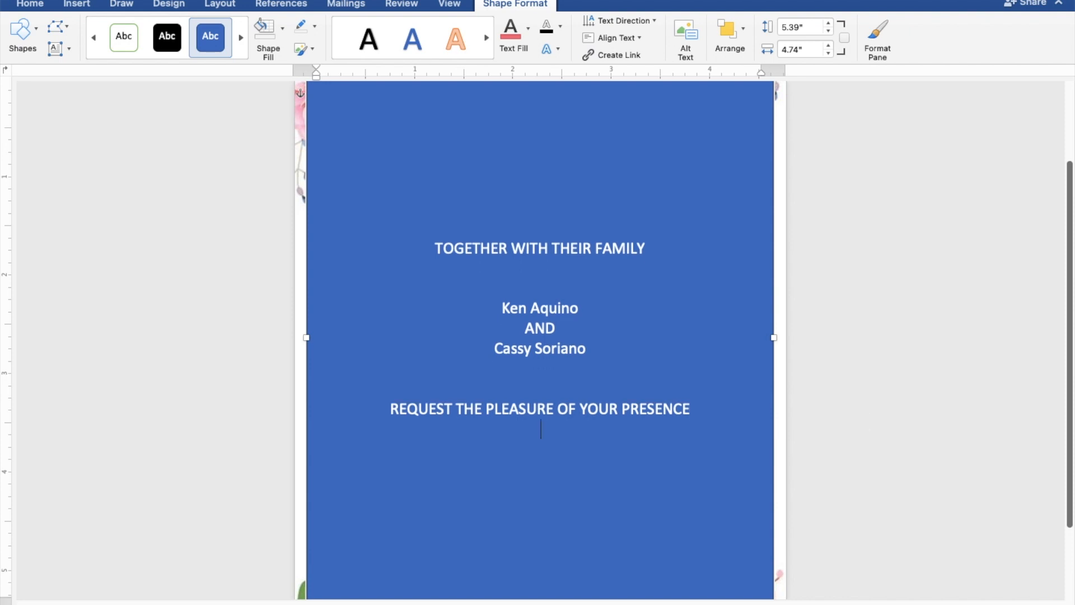
pyautogui.write('AS THEY JOYFULLY')
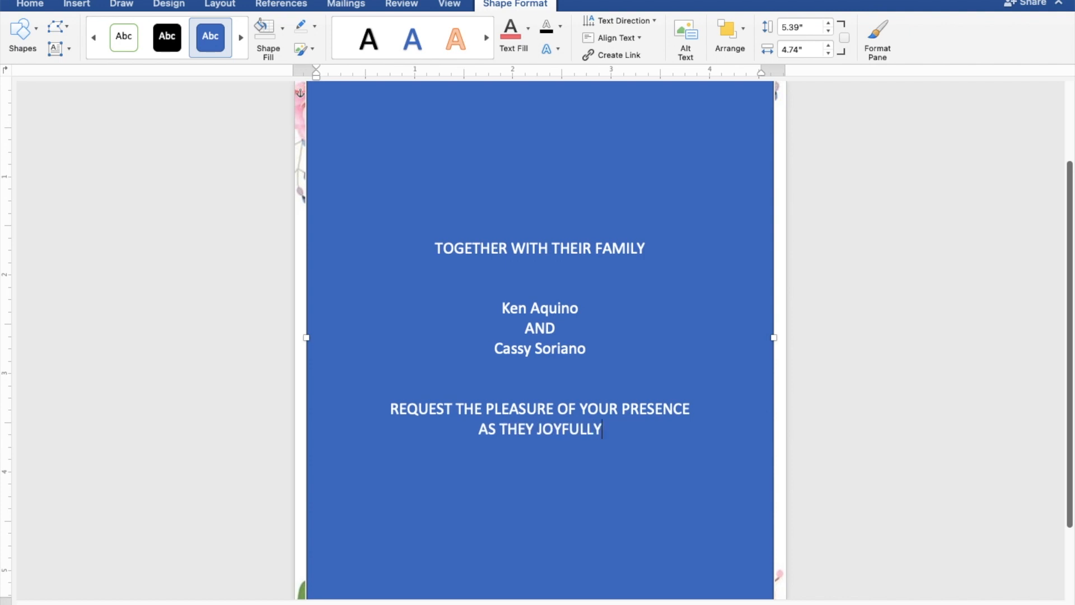
pyautogui.write(' UNI')
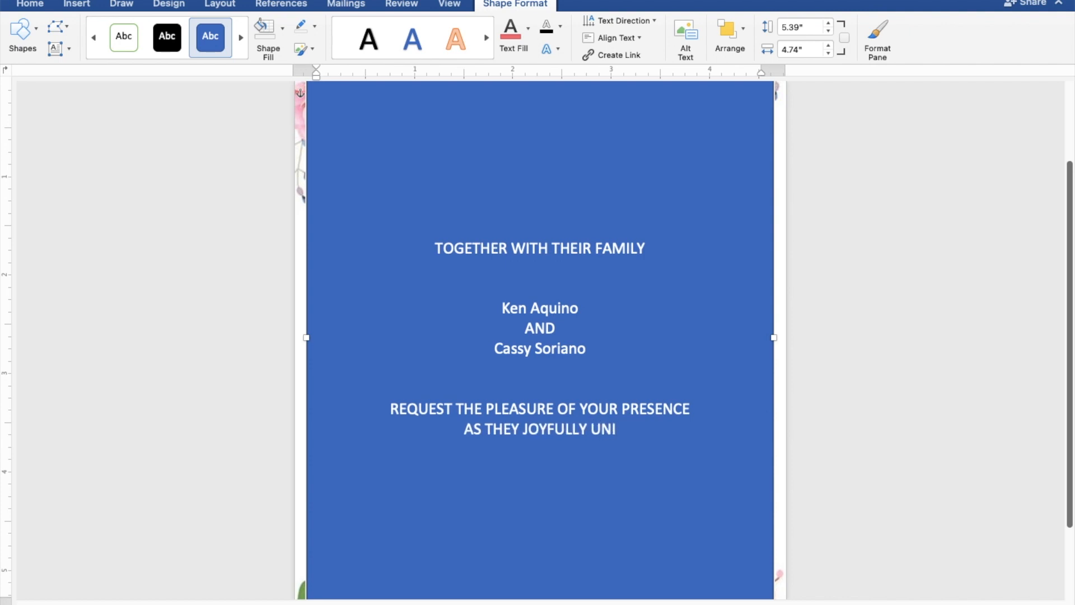
pyautogui.write('TE ')
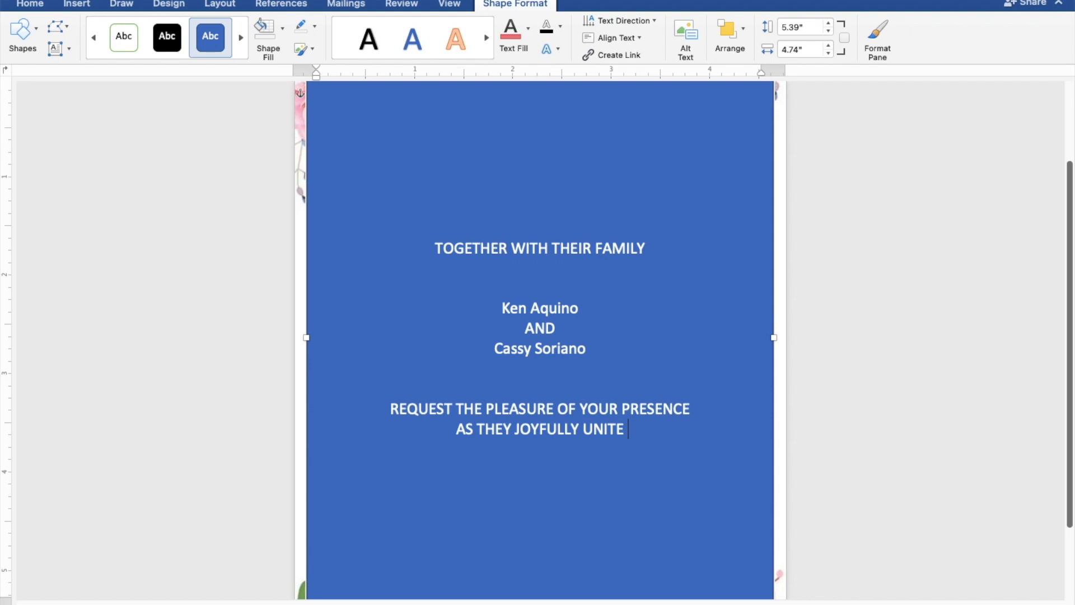
pyautogui.write('IN ')
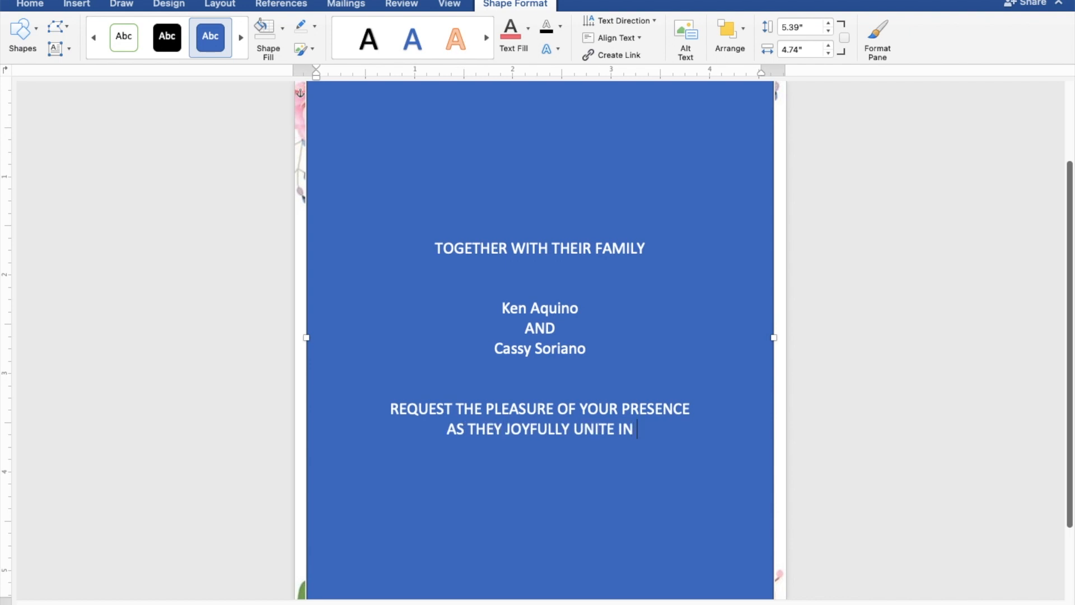
pyautogui.write('MAR')
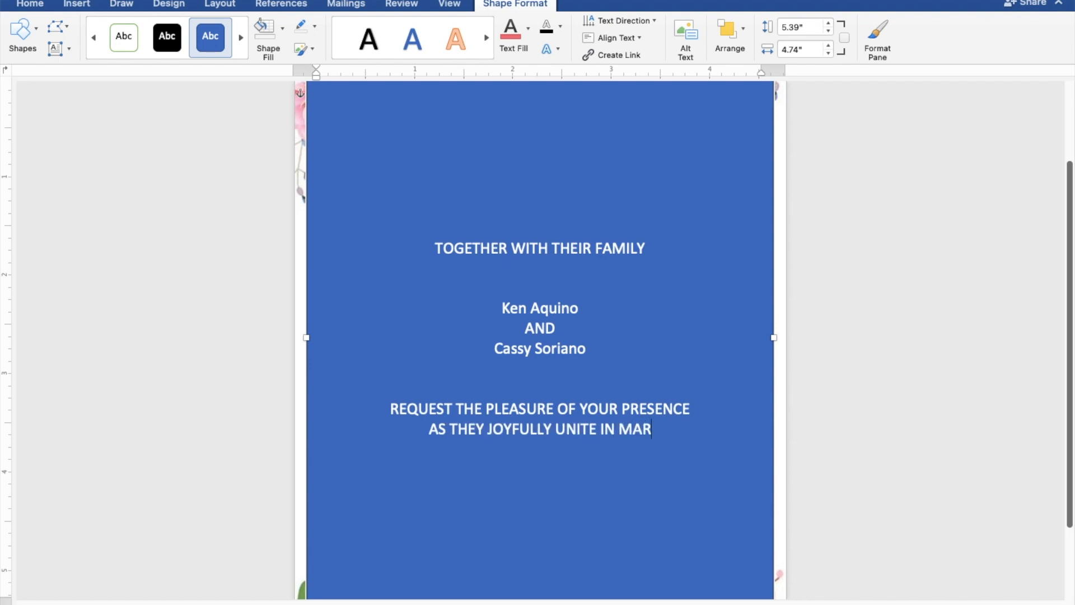
pyautogui.write('RIAGE')
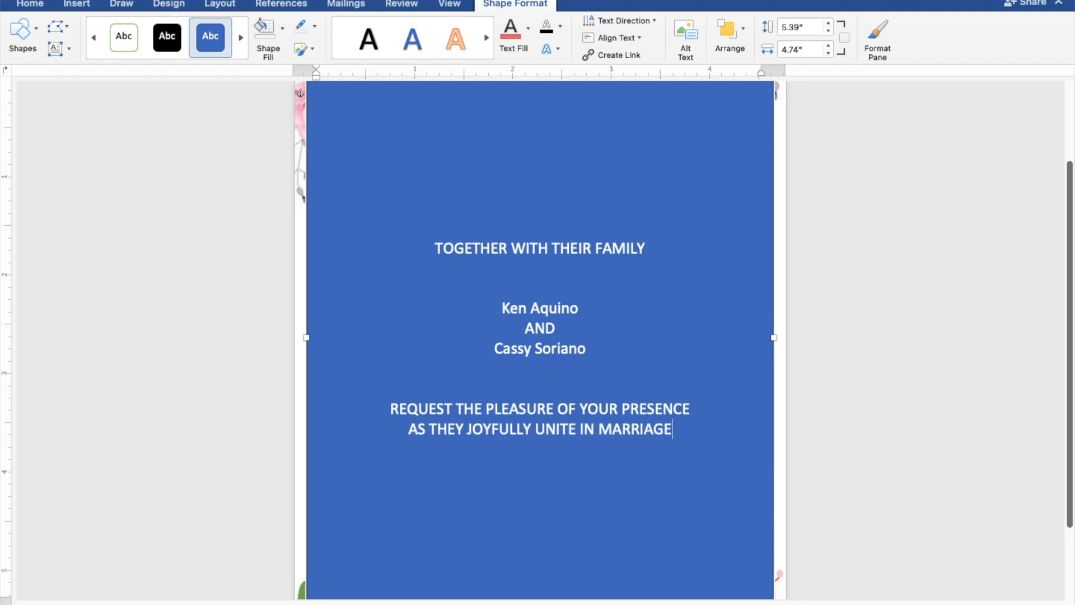
pyautogui.press('Return')
pyautogui.press('Return')
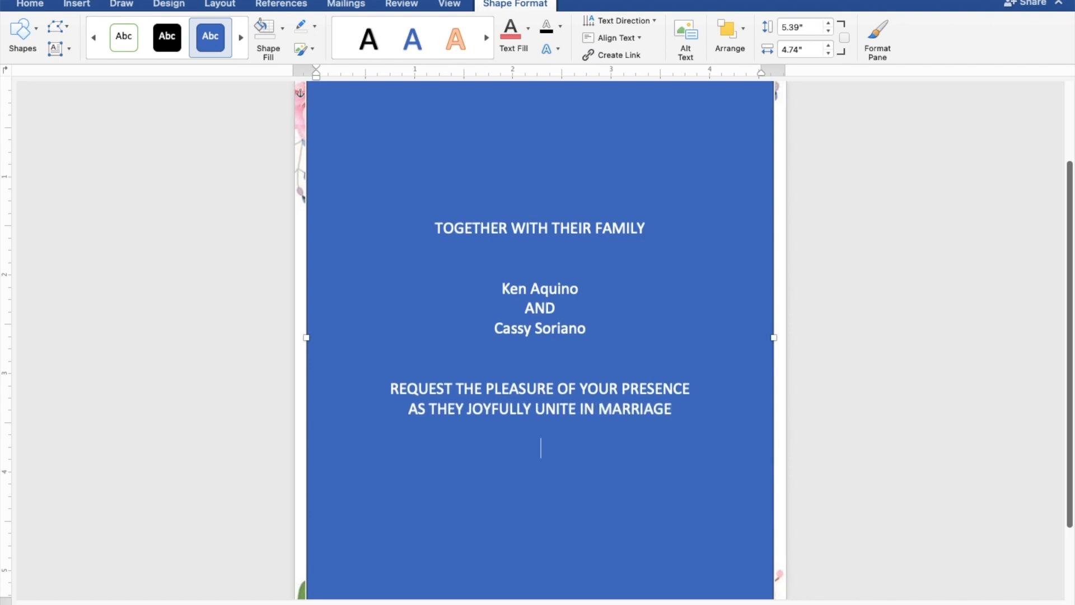
pyautogui.write('SUNDAY')
pyautogui.press('Return')
pyautogui.write('M')
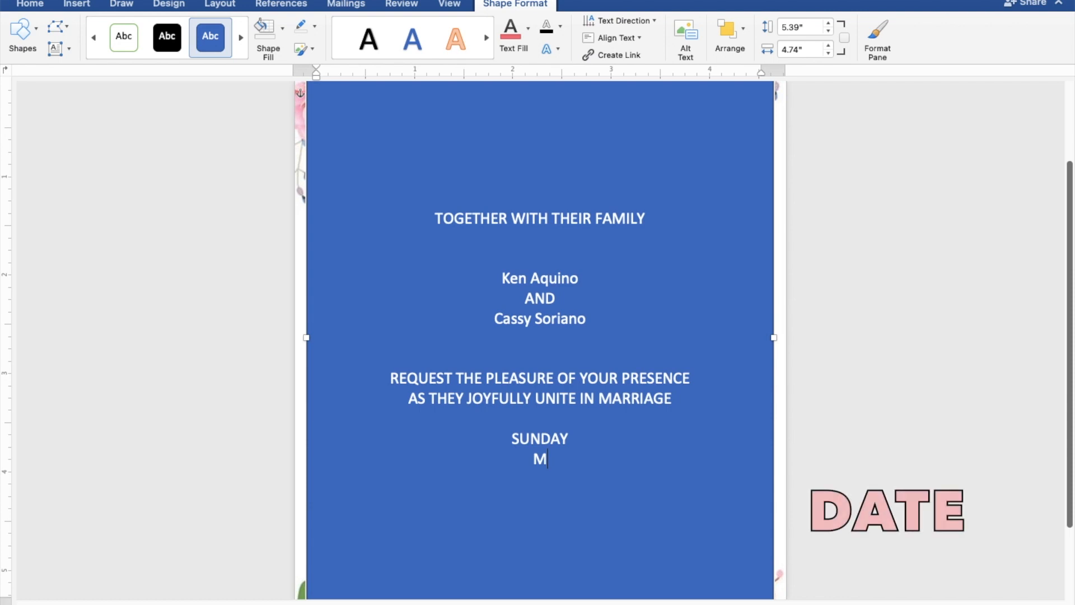
pyautogui.write('AY 28, 2023')
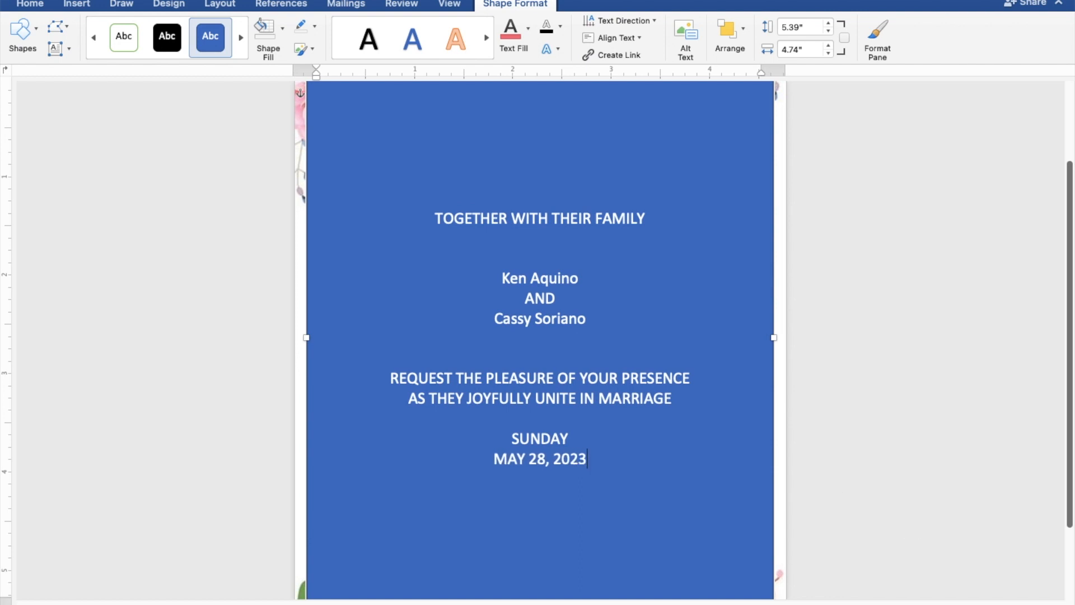
# Add lines 10:00 IN THE MORNING, ST. THOMAS AQUINAS PARISH CHURCH, MANGALDAN, PANGASINAN, and Reception to follow.
pyautogui.press('Return')
pyautogui.write('1')
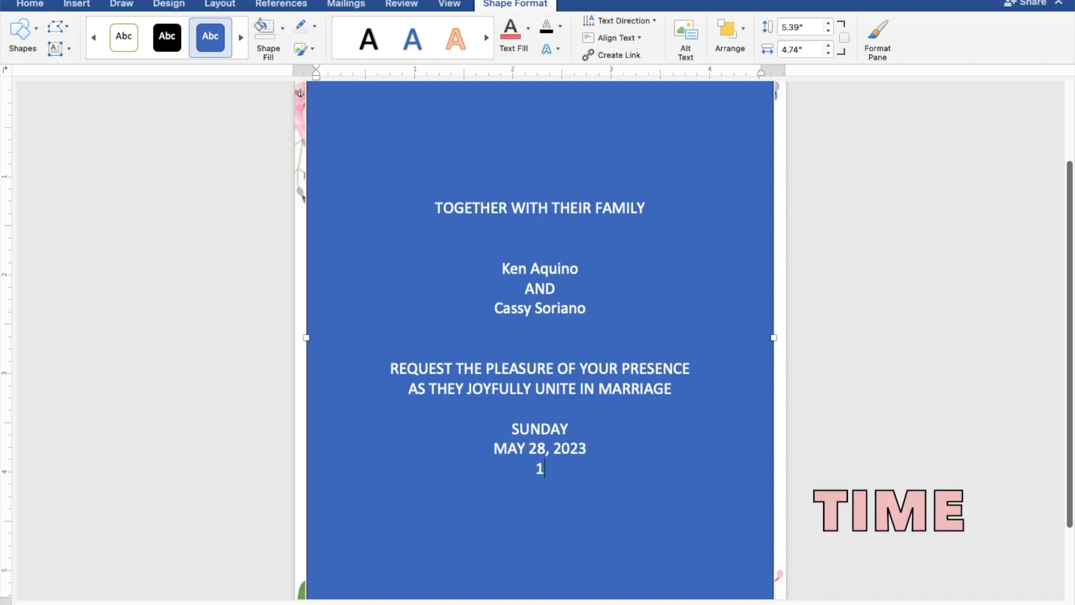
pyautogui.write('0:00 IN THE')
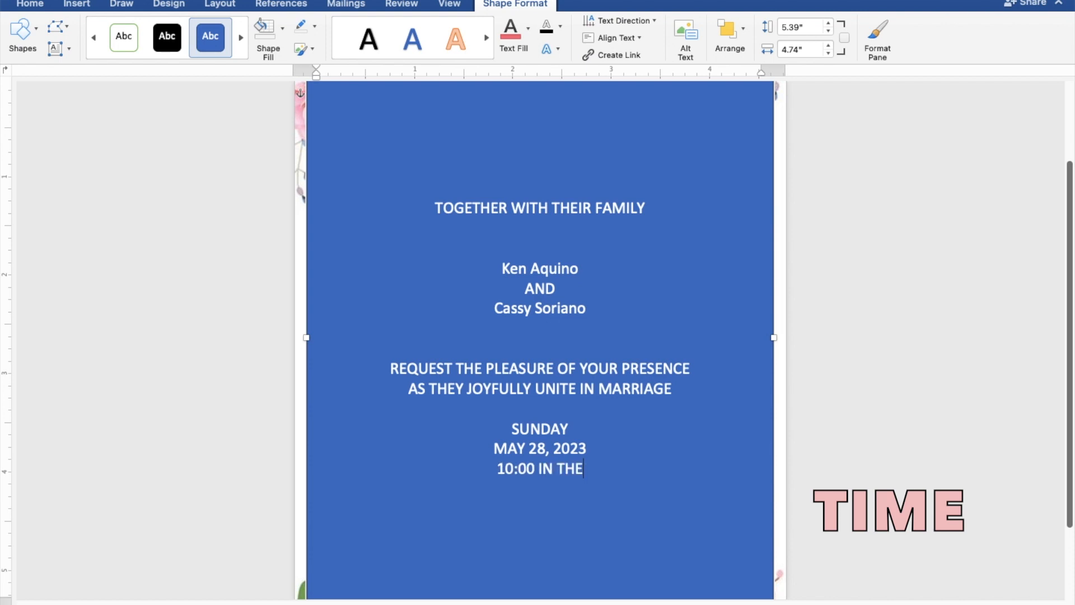
pyautogui.write(' MO')
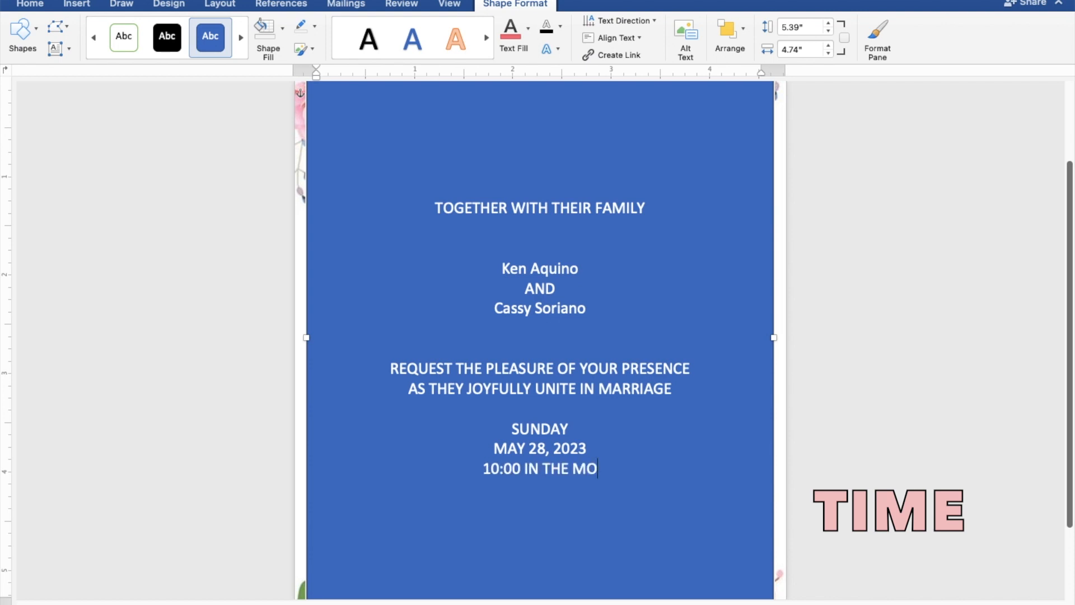
pyautogui.write('RNING')
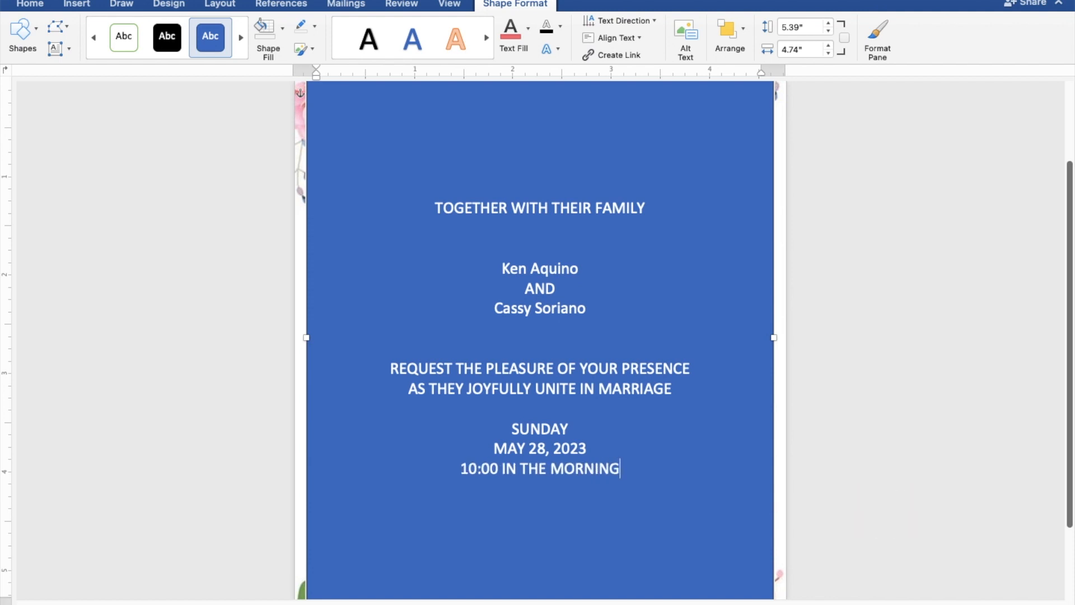
pyautogui.press('Return')
pyautogui.write('ST')
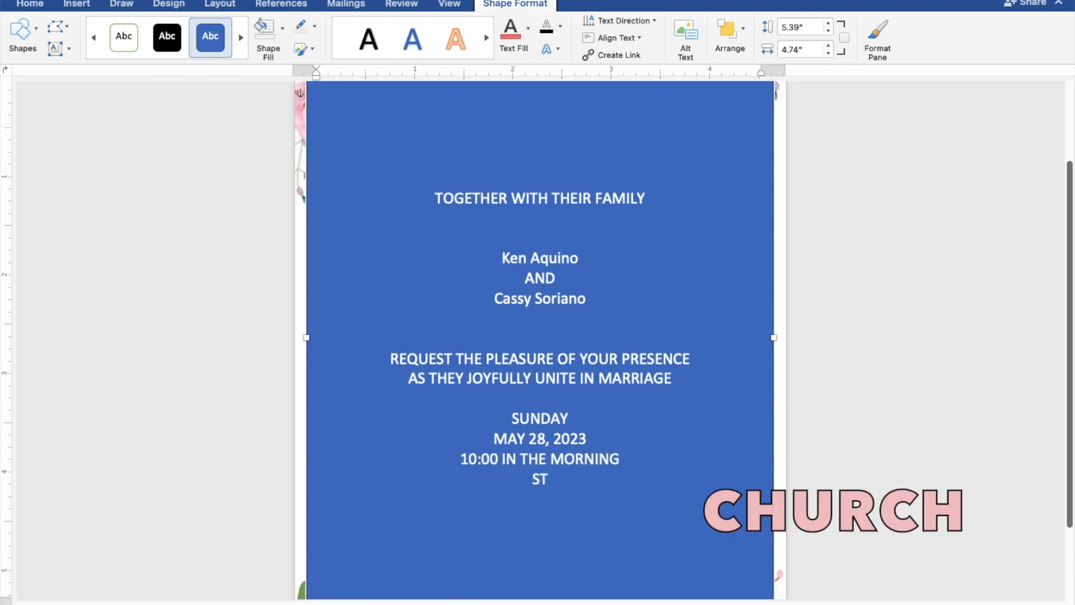
pyautogui.write('. THOMAS')
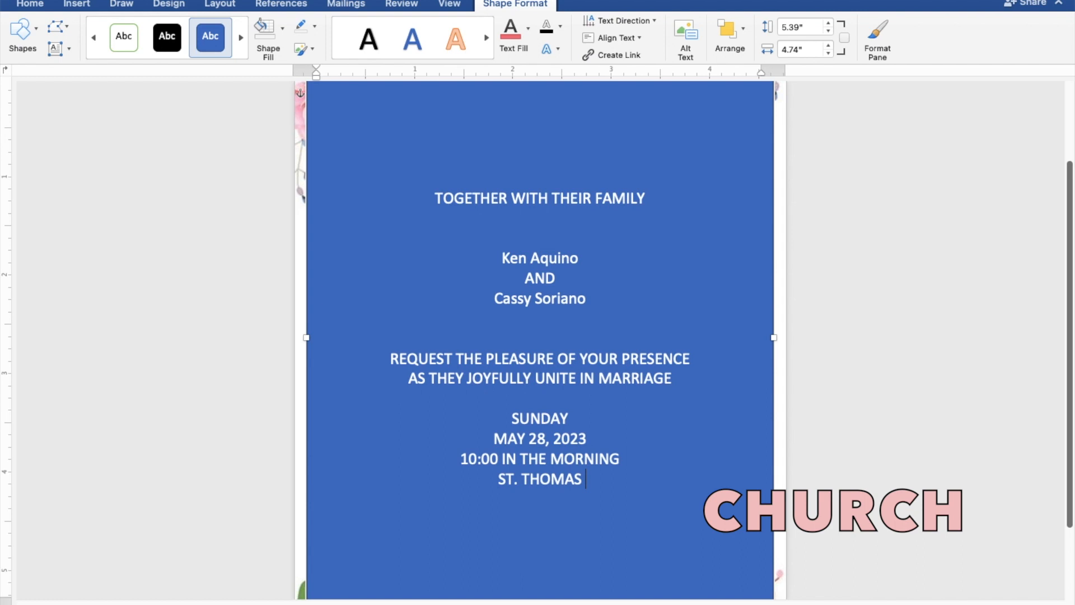
pyautogui.write(' AQ')
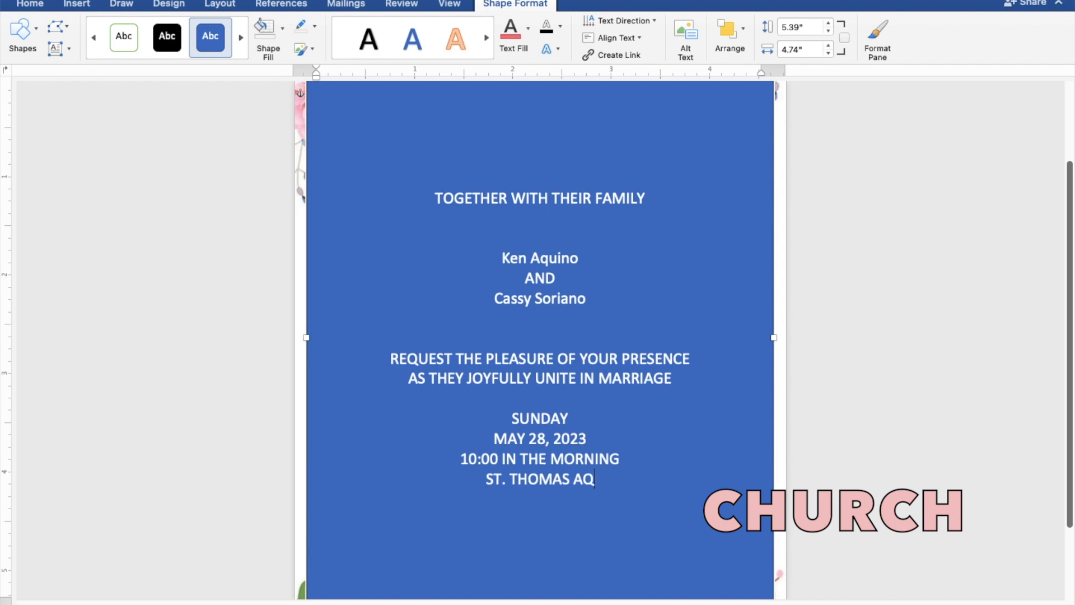
pyautogui.write('UINAS PAR')
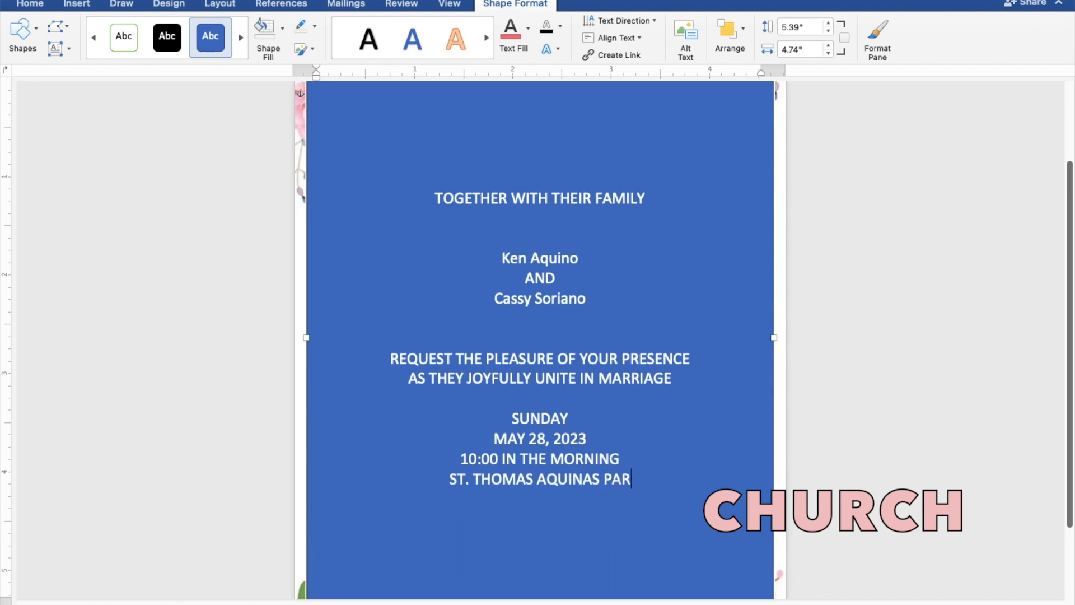
pyautogui.write('ISH')
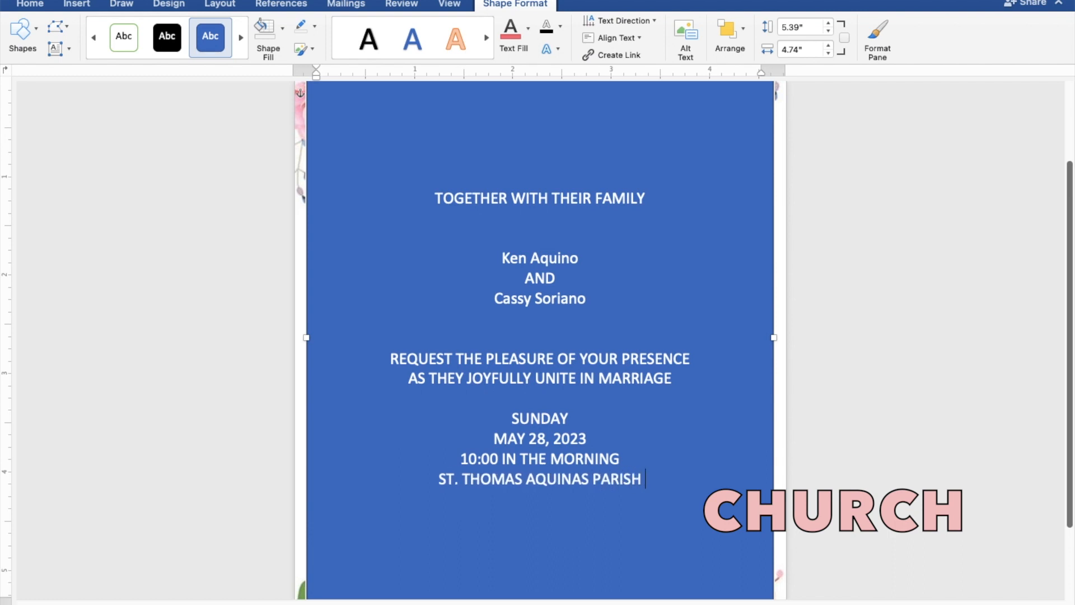
pyautogui.write(' CHURCH')
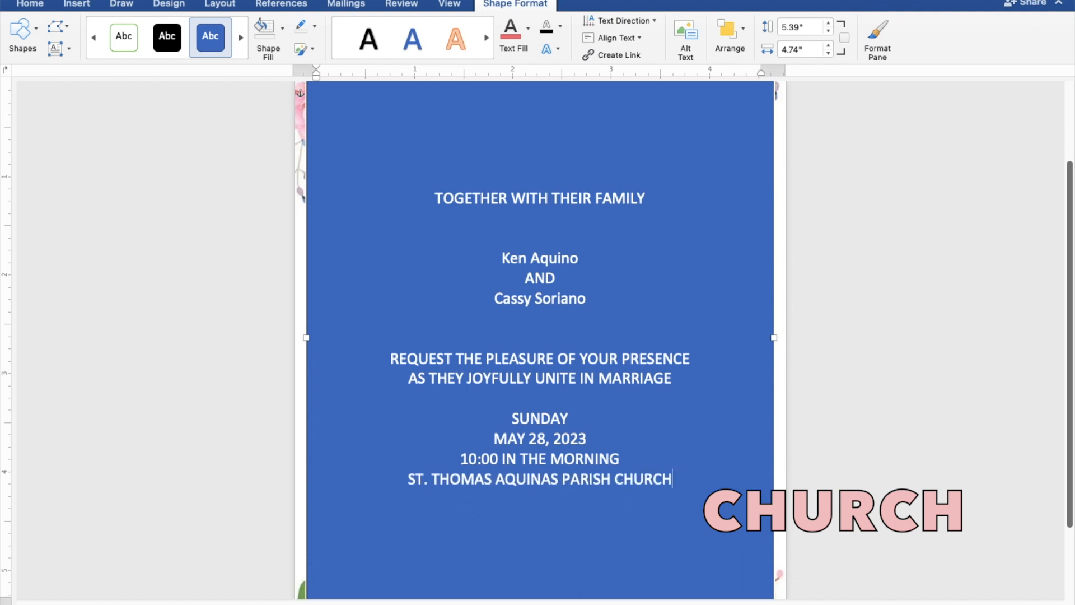
pyautogui.press('Return')
pyautogui.write('MA')
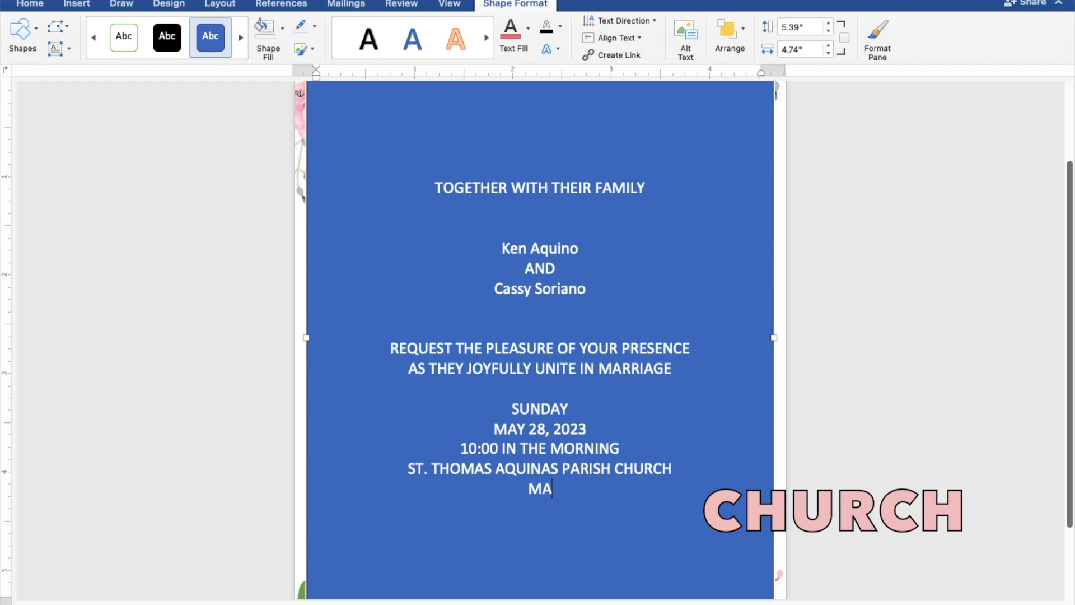
pyautogui.write('NGALDA')
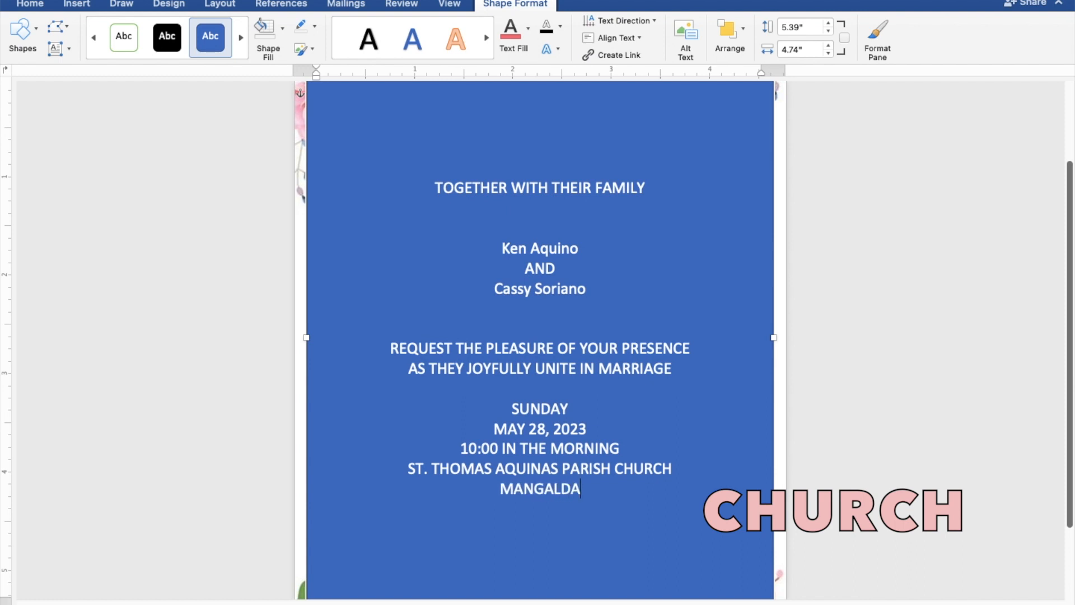
pyautogui.write('N, P')
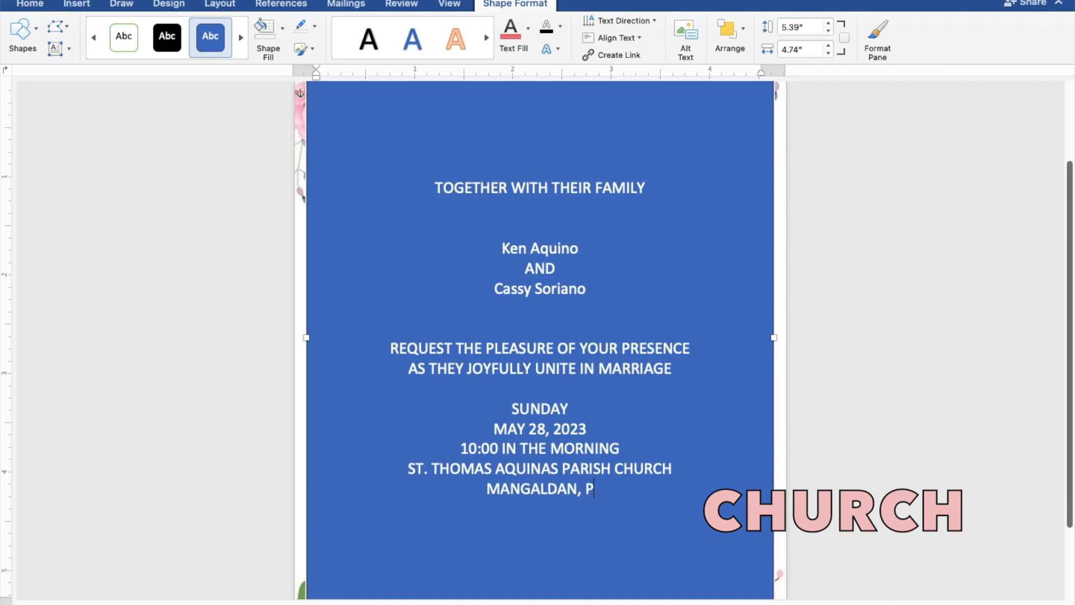
pyautogui.write('ANGA')
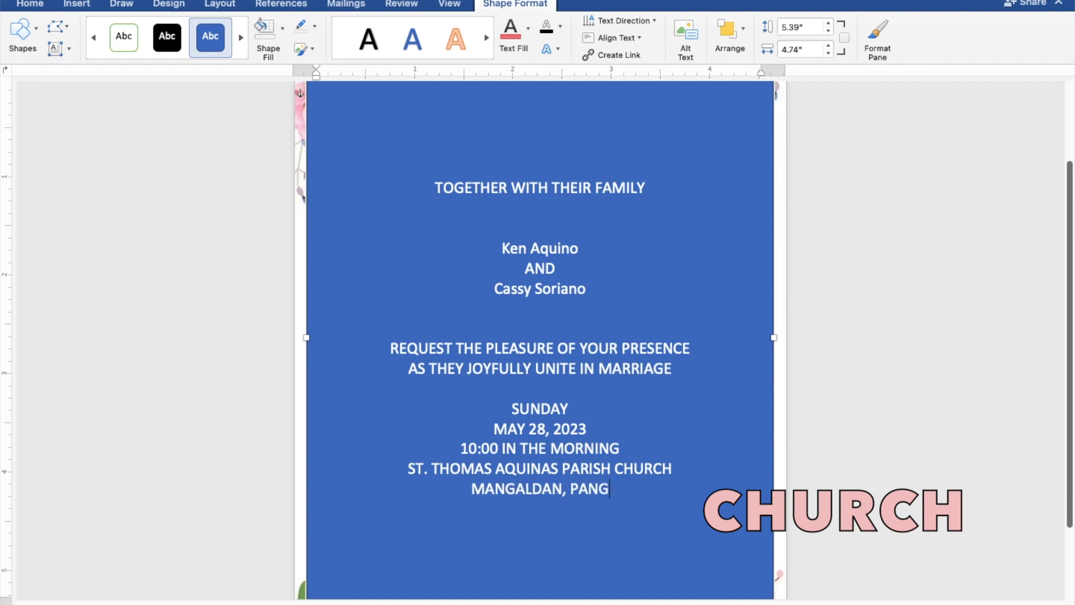
pyautogui.write('SIN')
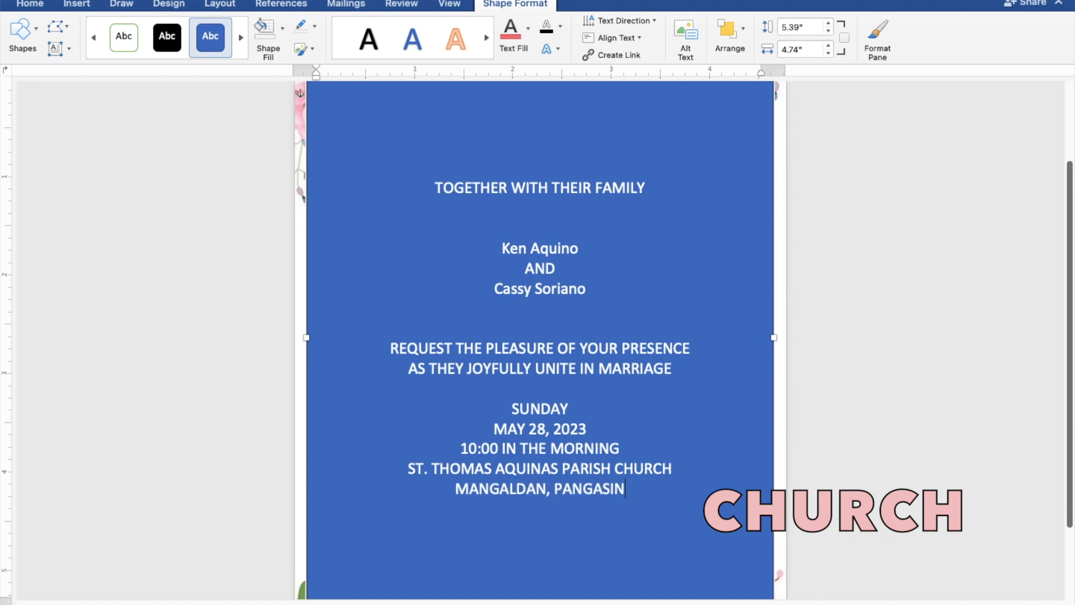
pyautogui.write('AN')
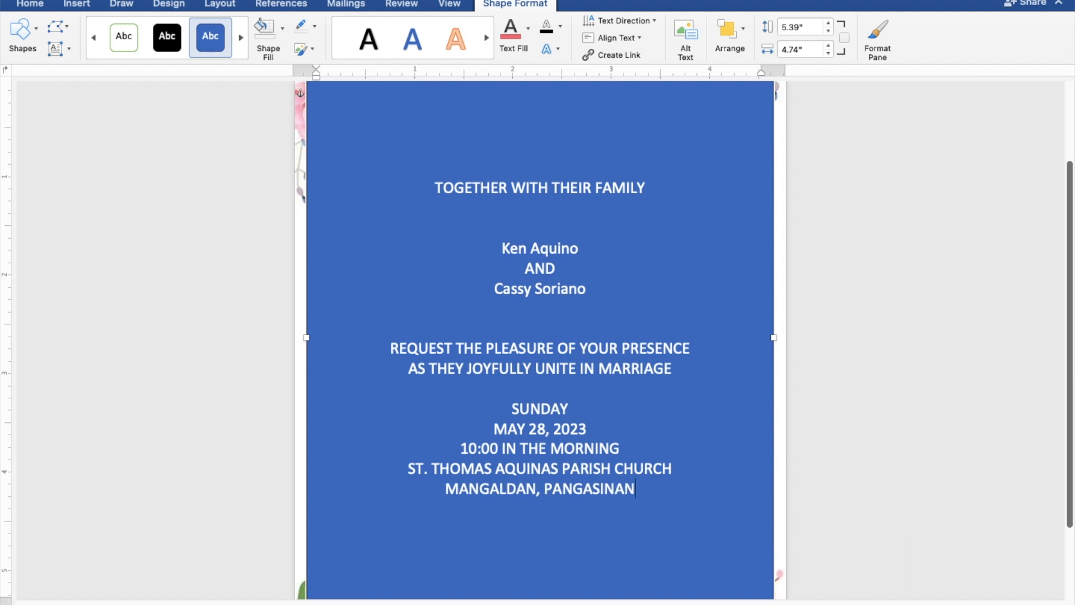
pyautogui.press('Return')
pyautogui.press('Return')
pyautogui.press('Return')
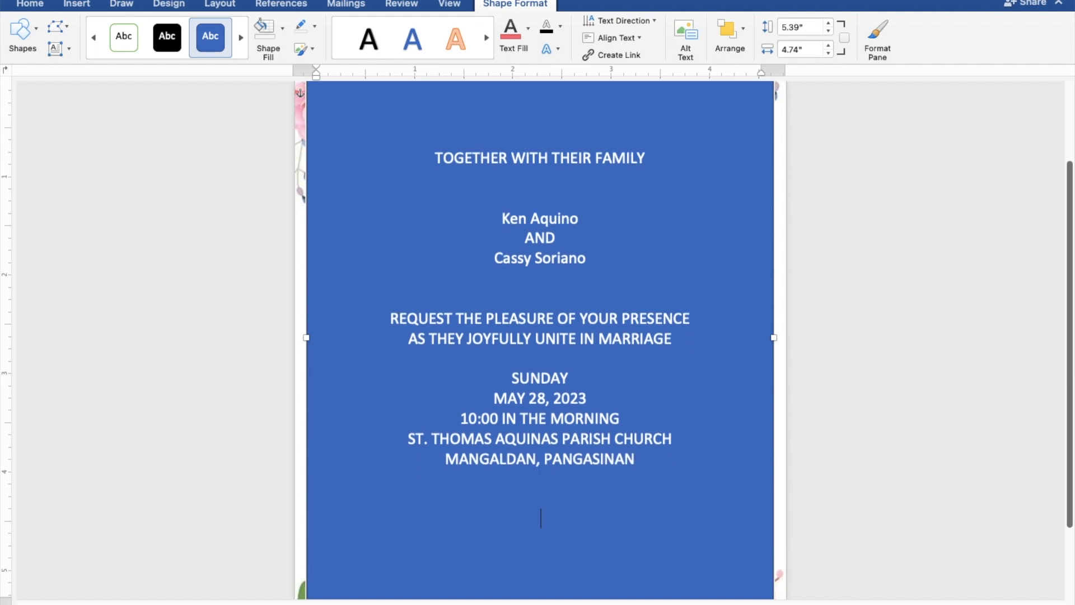
pyautogui.write('Reception t')
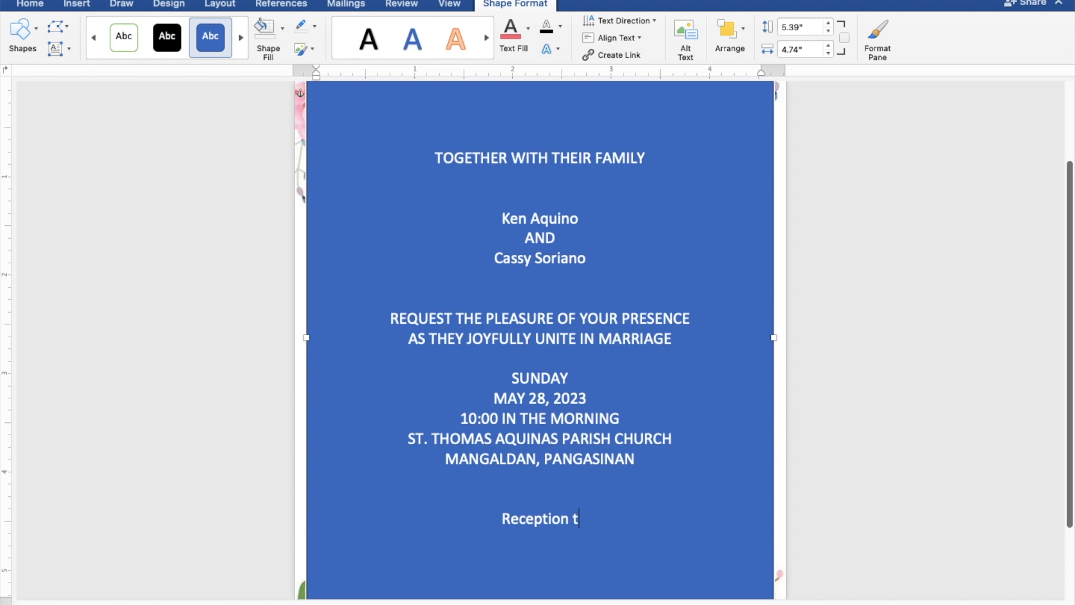
pyautogui.write('o fo')
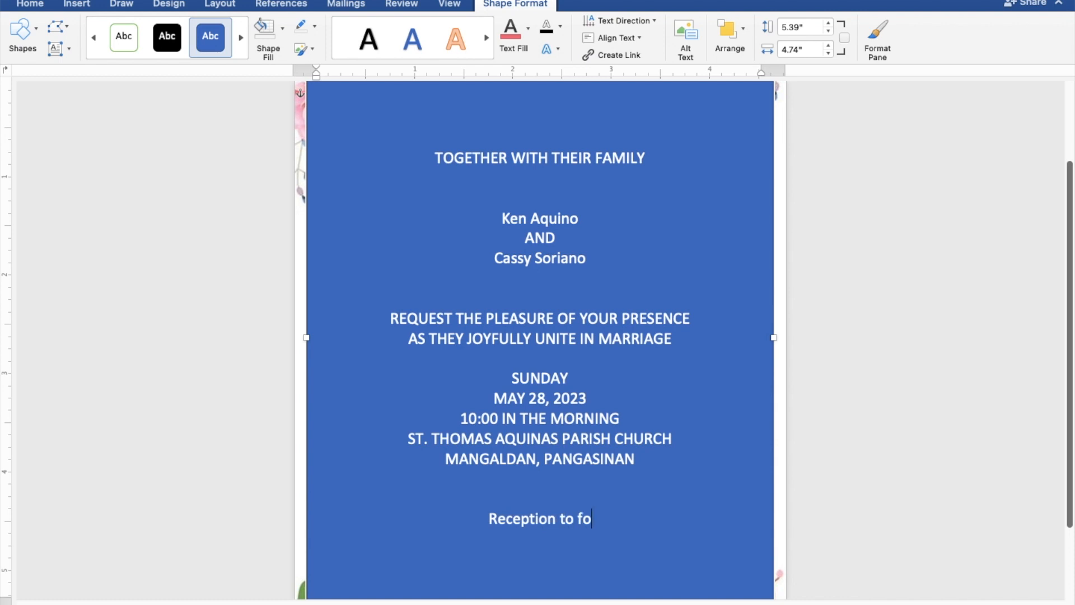
pyautogui.write('llo')
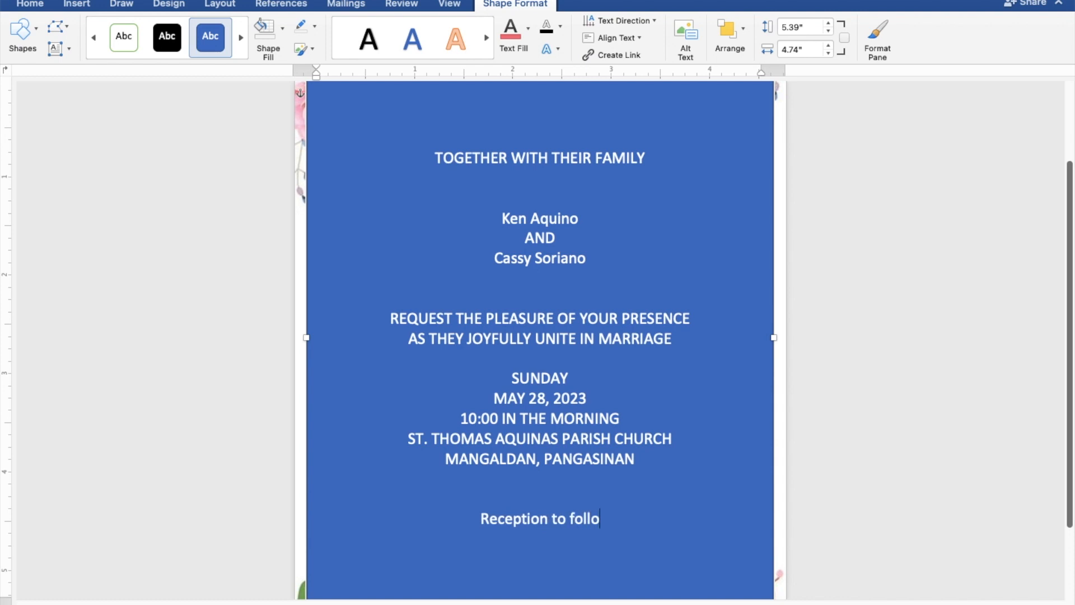
pyautogui.write('w')
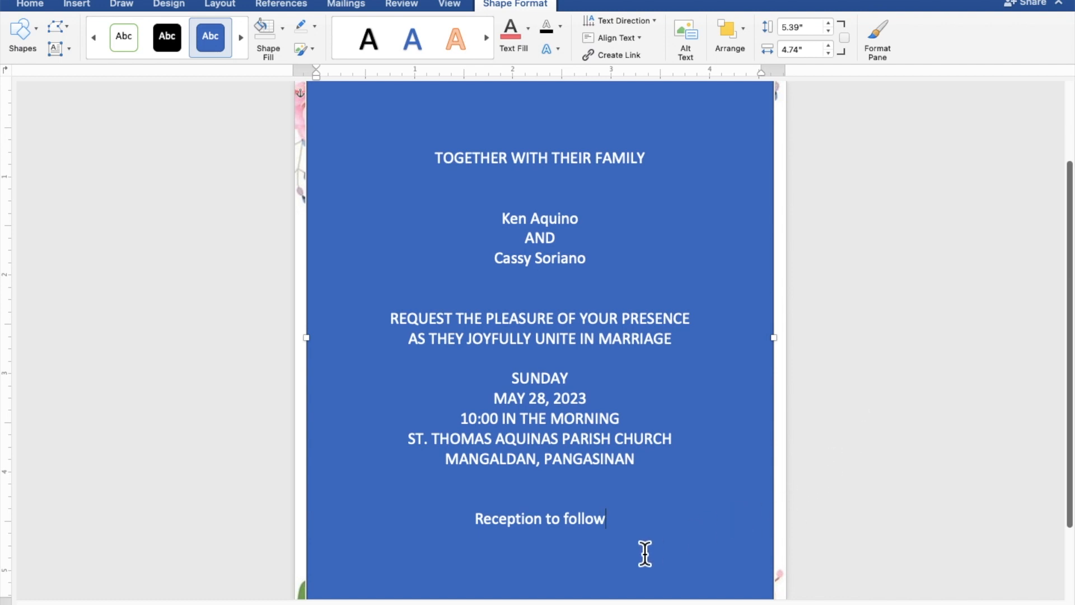
# Give the rectangle No Fill and No Outline, and make the invitation text black.
pyautogui.moveTo(607, 531); pyautogui.dragTo(438, 167)
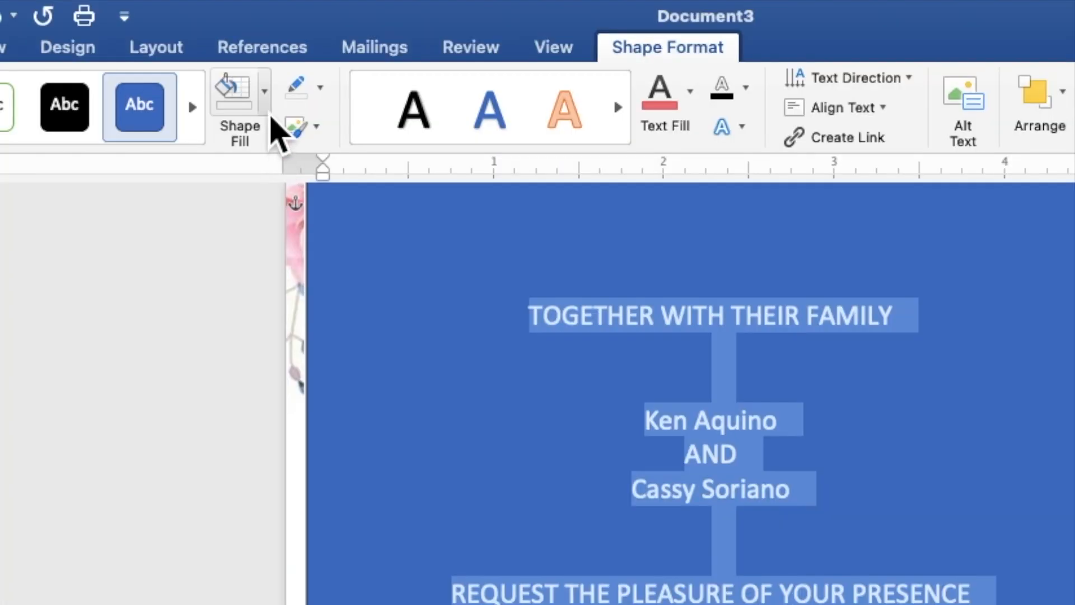
pyautogui.click(267, 112)
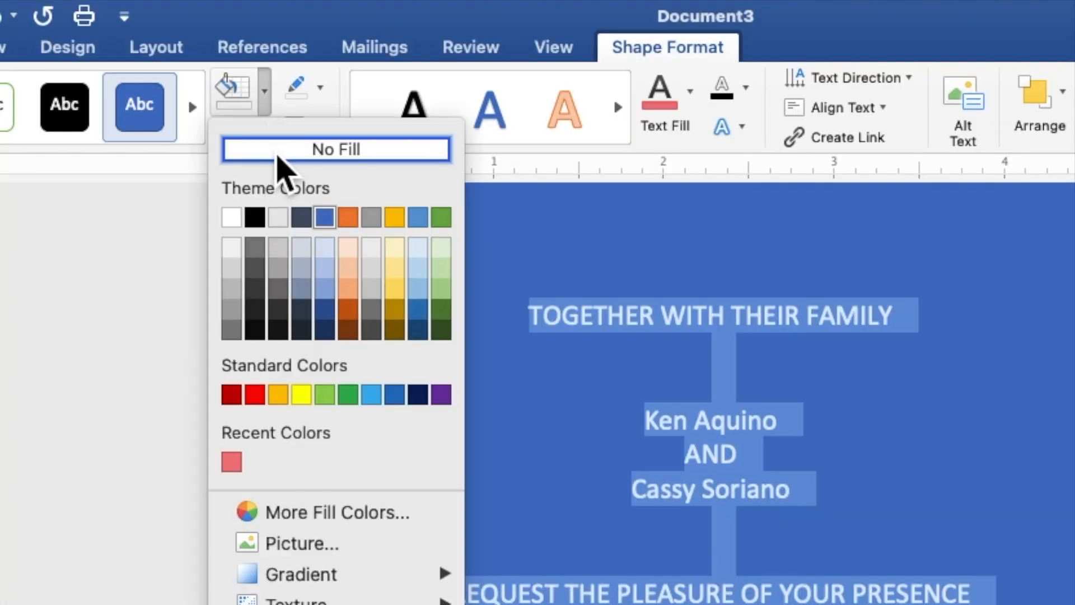
pyautogui.click(277, 157)
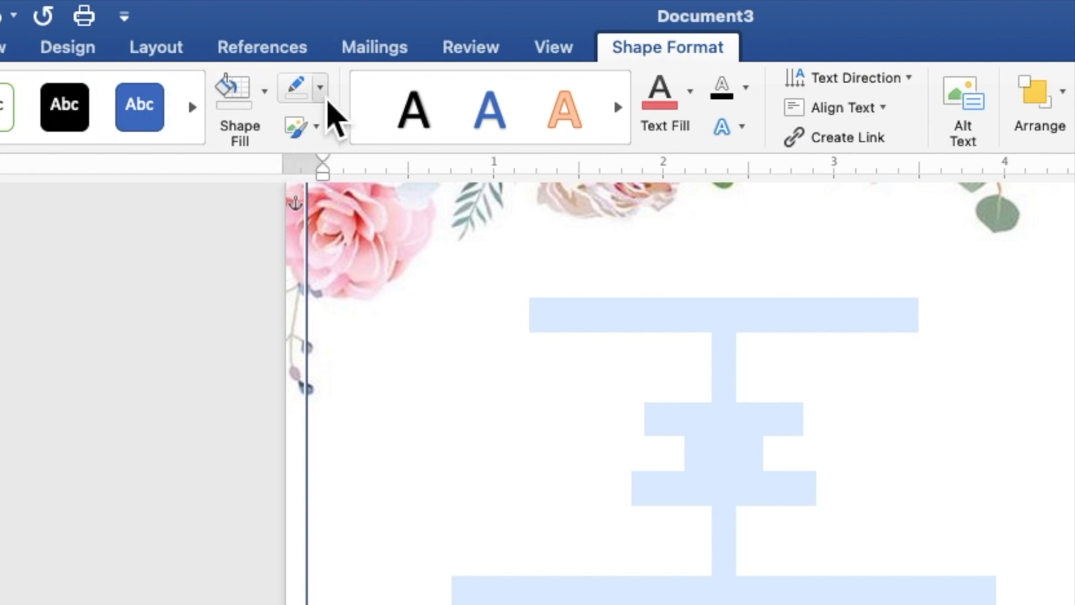
pyautogui.click(322, 92)
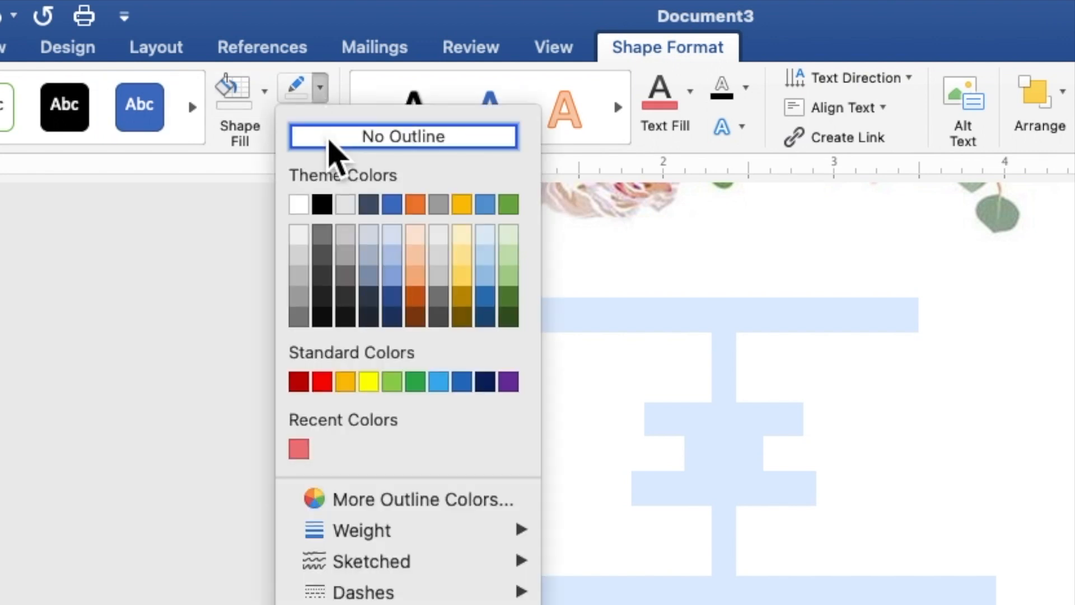
pyautogui.click(333, 140)
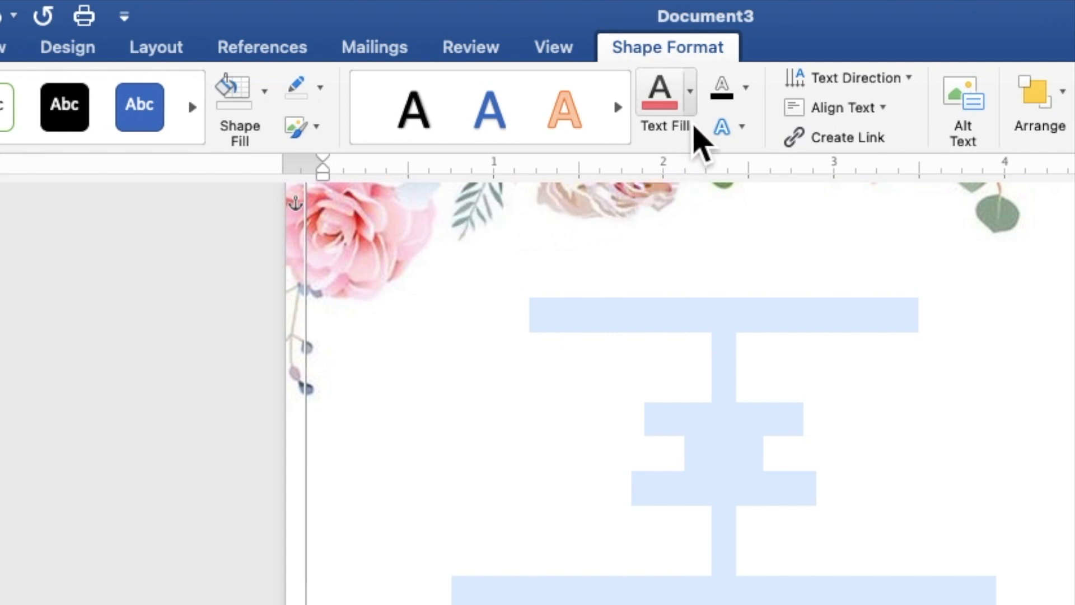
pyautogui.click(691, 93)
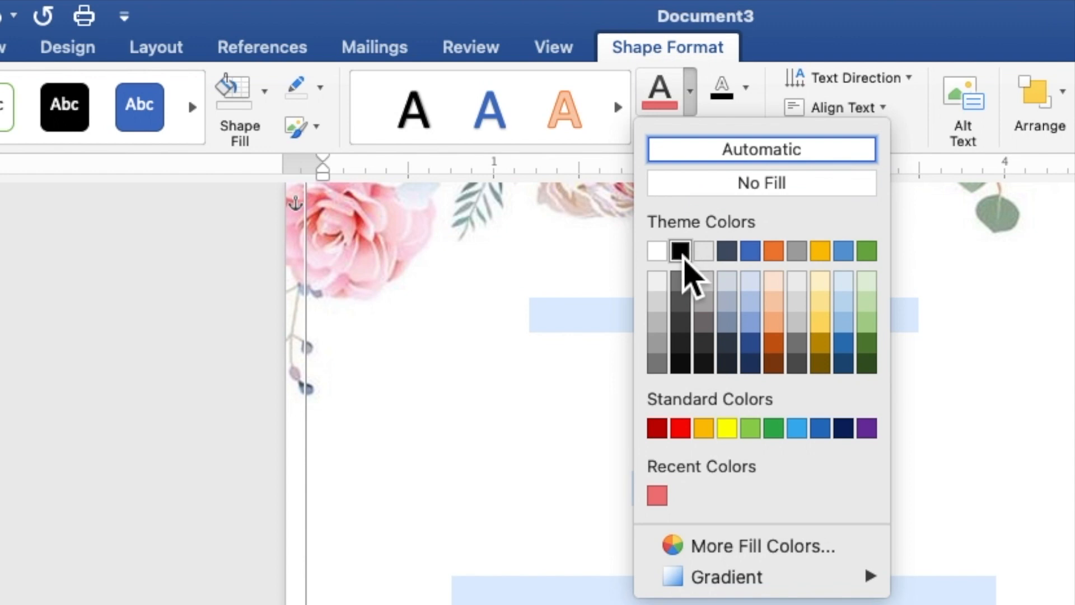
pyautogui.click(685, 259)
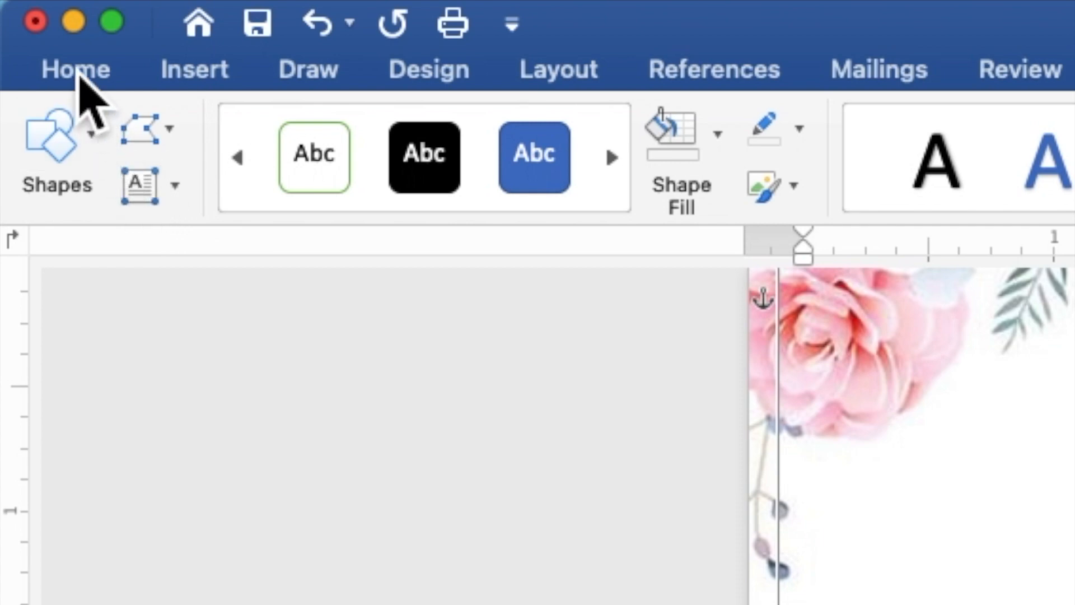
# Set all the invitation text to Times New Roman at 9 pt.
pyautogui.click(79, 79)
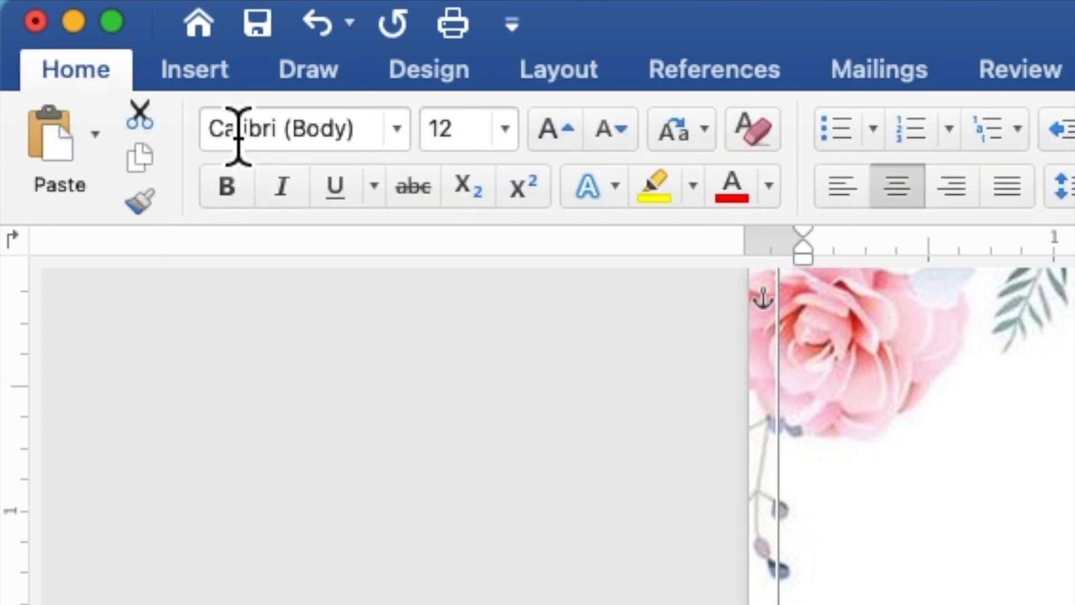
pyautogui.click(408, 144)
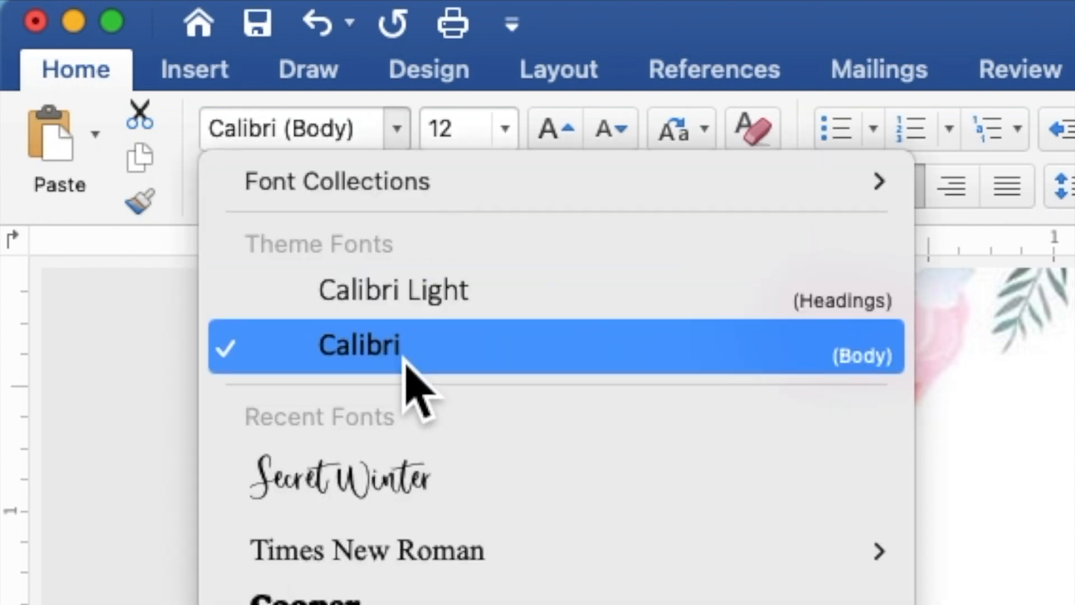
pyautogui.moveTo(415, 554)
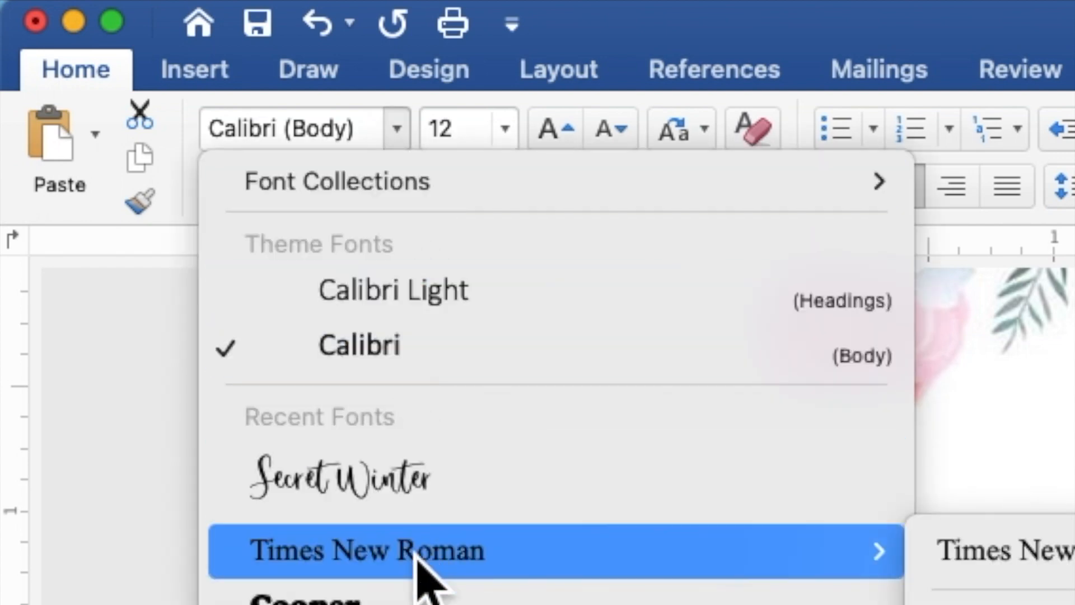
pyautogui.click(416, 555)
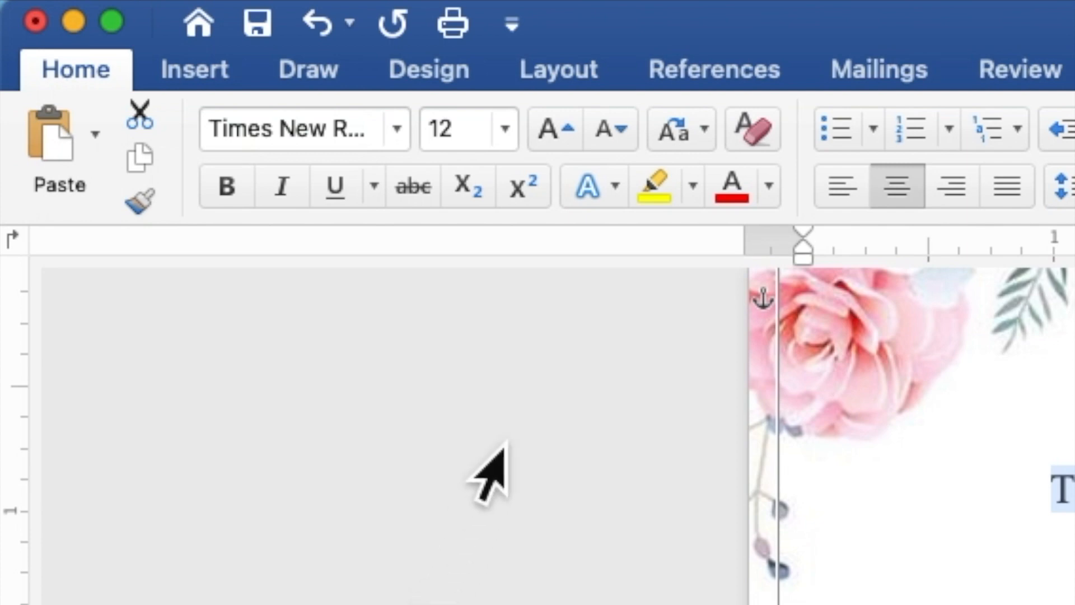
pyautogui.click(487, 140)
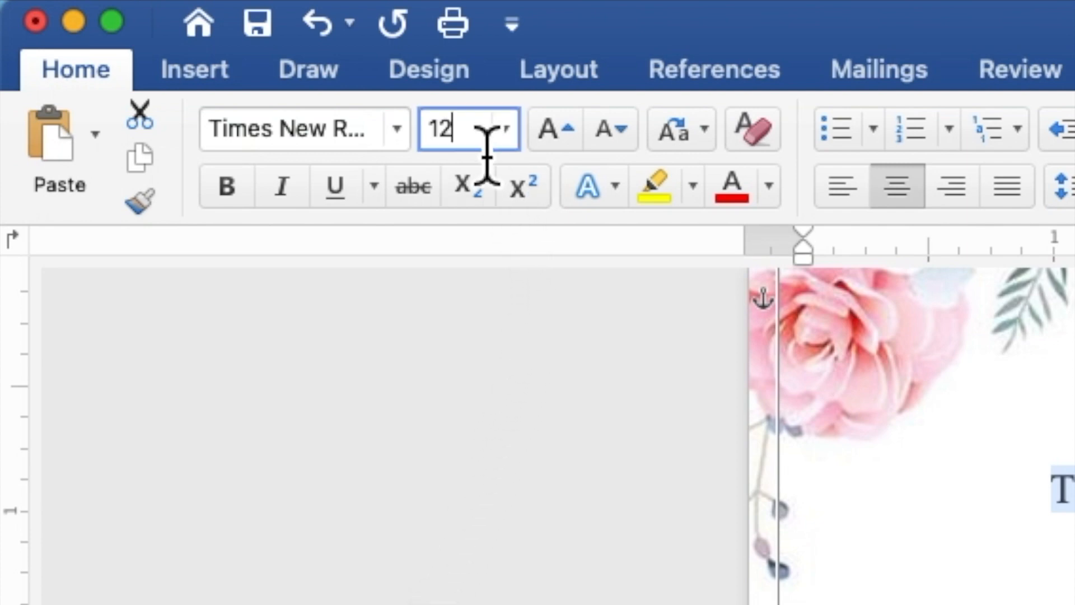
pyautogui.doubleClick(439, 135)
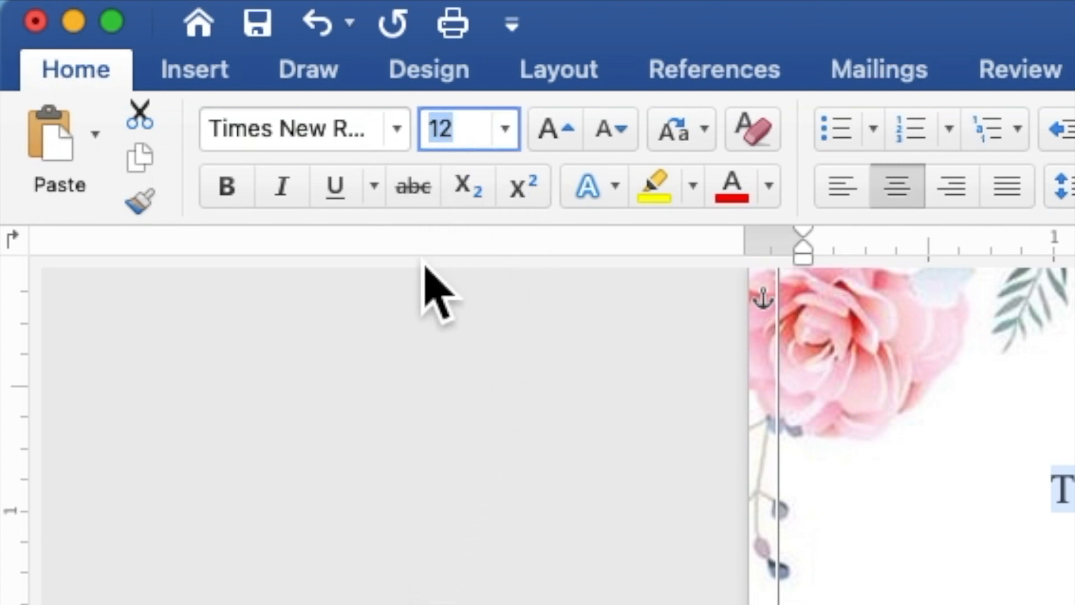
pyautogui.write('9')
pyautogui.press('Return')
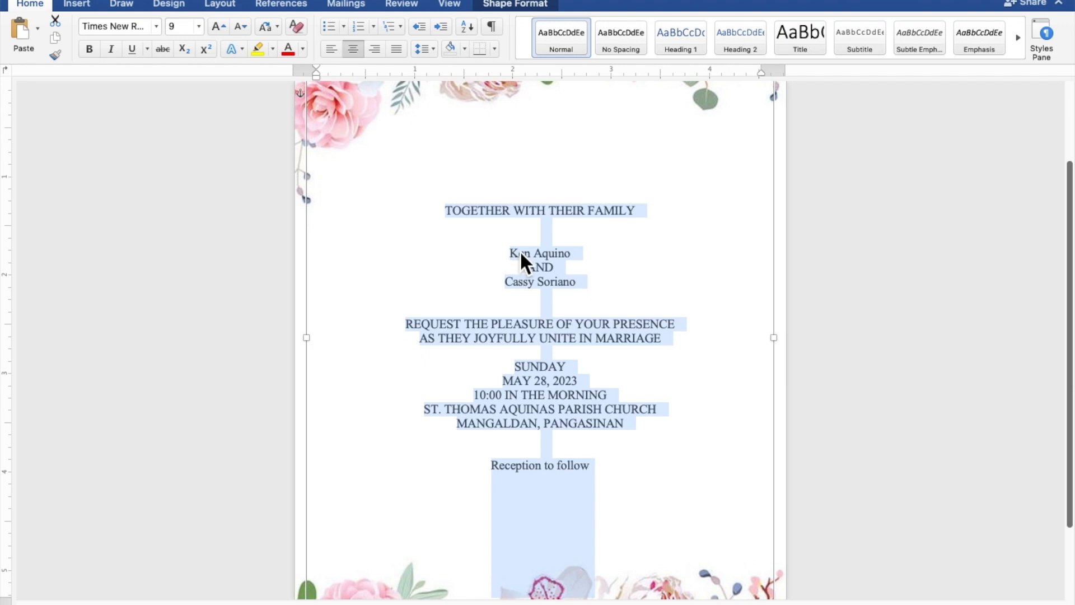
# Set both names and the Reception to follow line in Secret Winter at 12 pt.
pyautogui.click(593, 253)
pyautogui.moveTo(588, 255); pyautogui.dragTo(519, 261)
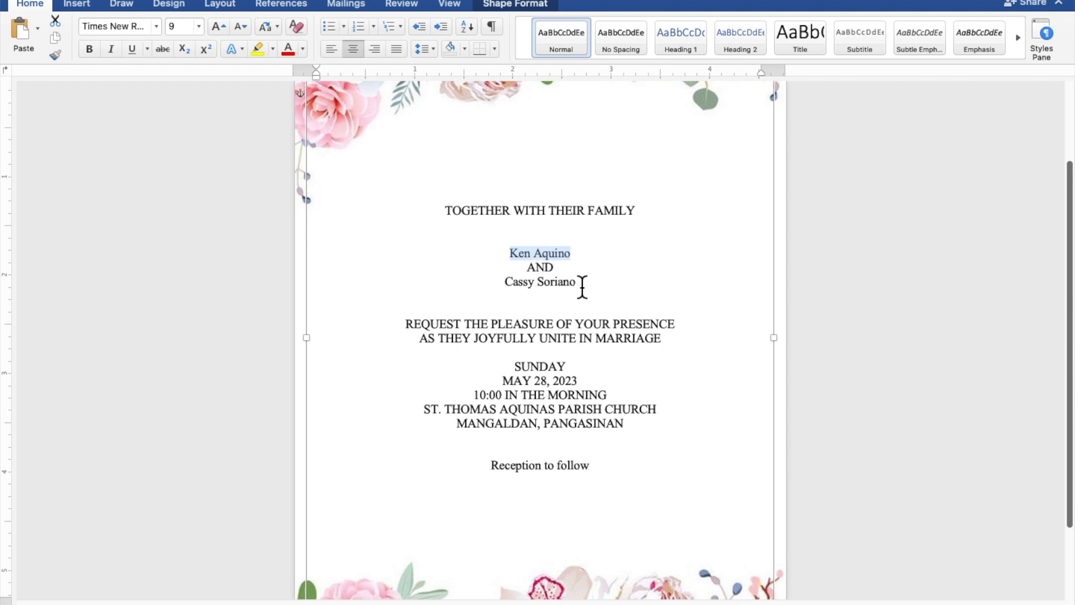
pyautogui.moveTo(583, 289); pyautogui.dragTo(519, 289)
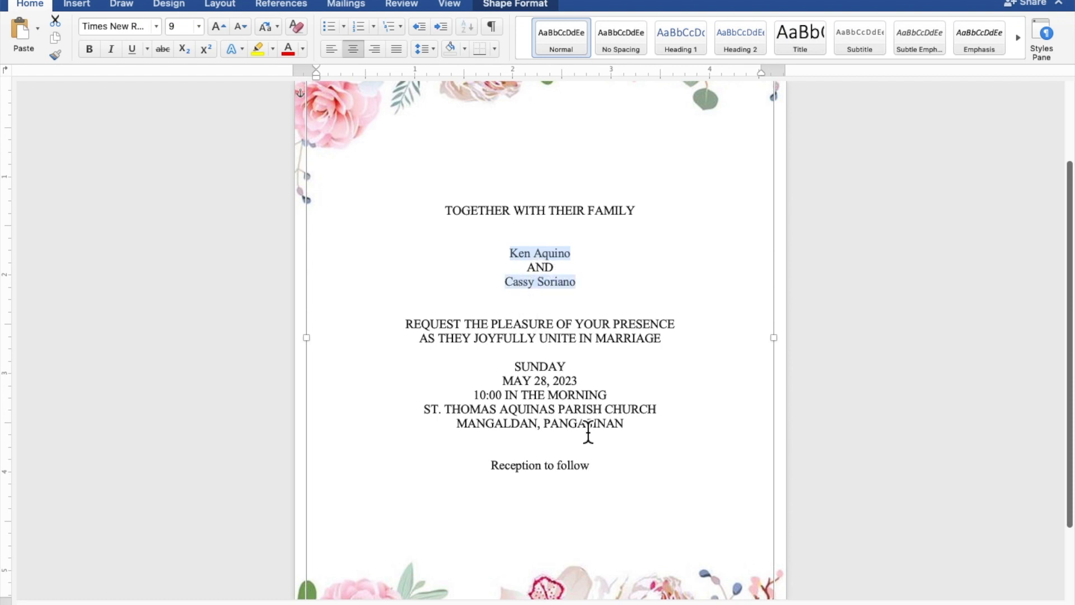
pyautogui.moveTo(596, 472); pyautogui.dragTo(527, 468)
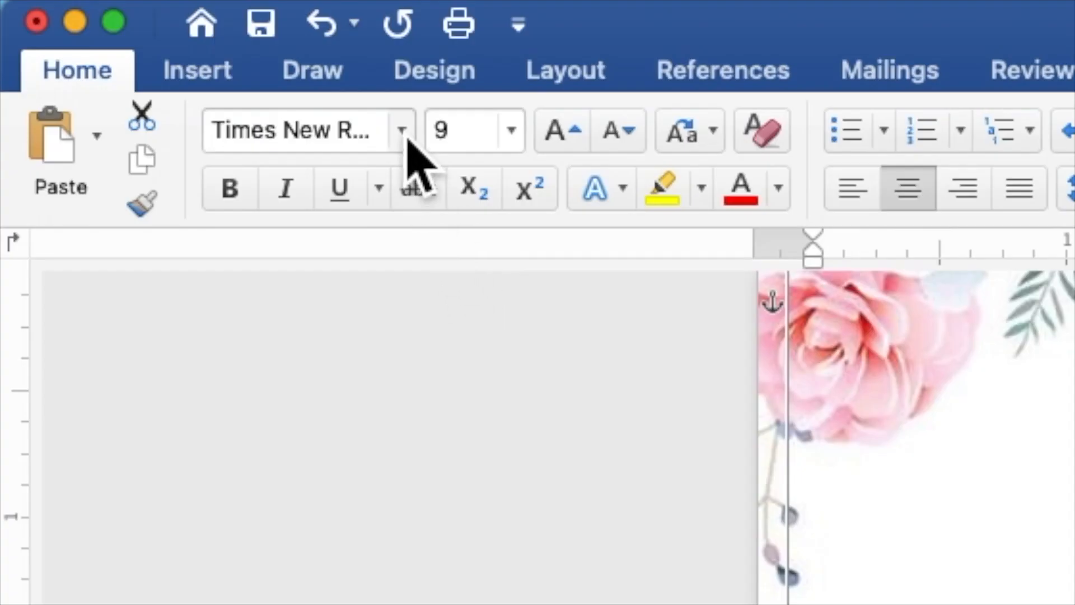
pyautogui.click(407, 137)
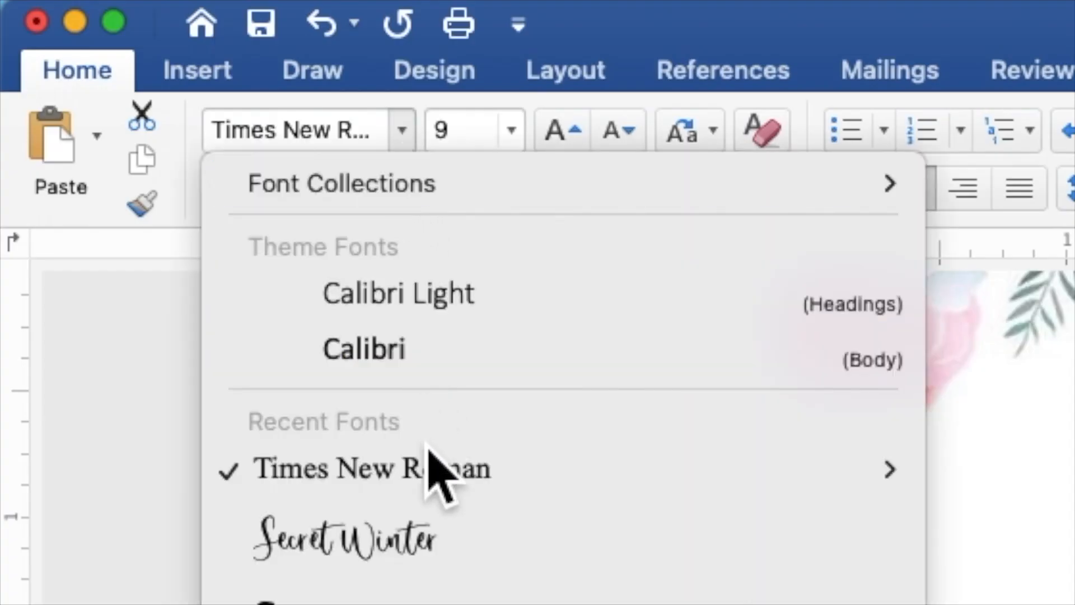
pyautogui.click(434, 538)
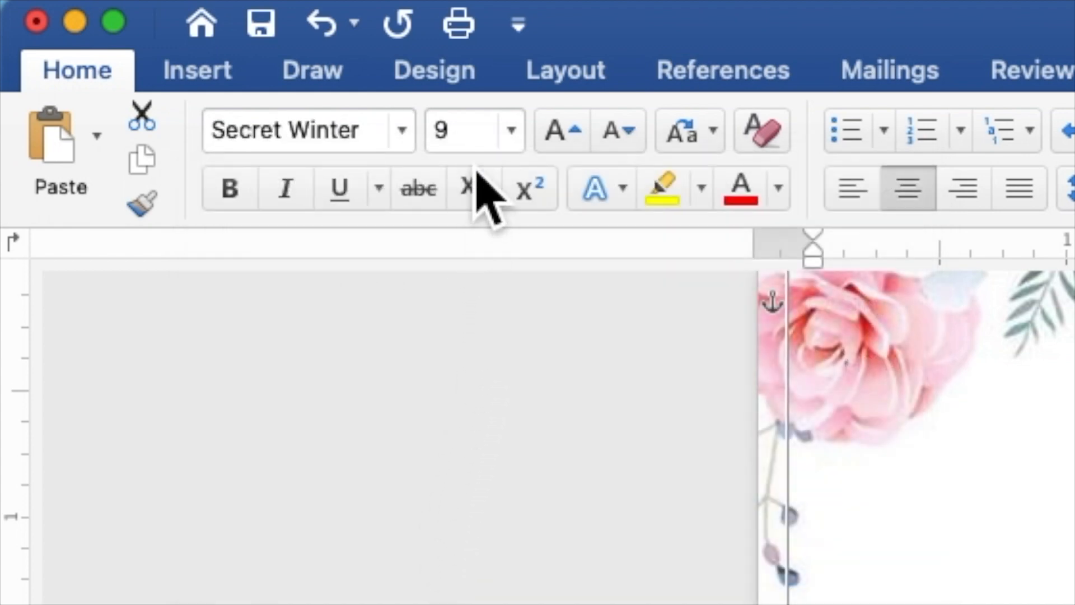
pyautogui.click(442, 147)
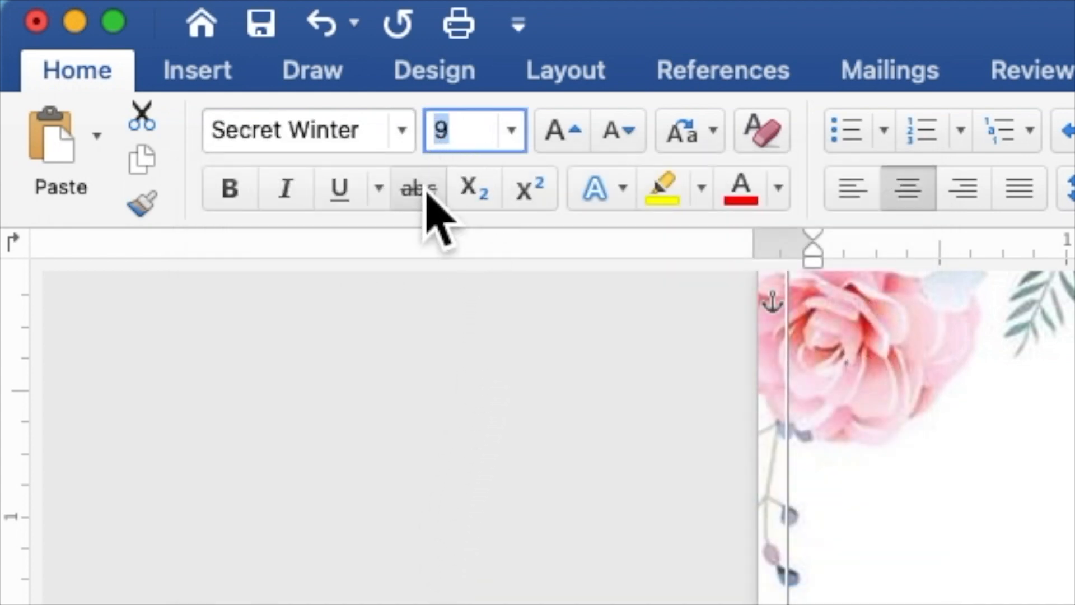
pyautogui.write('12')
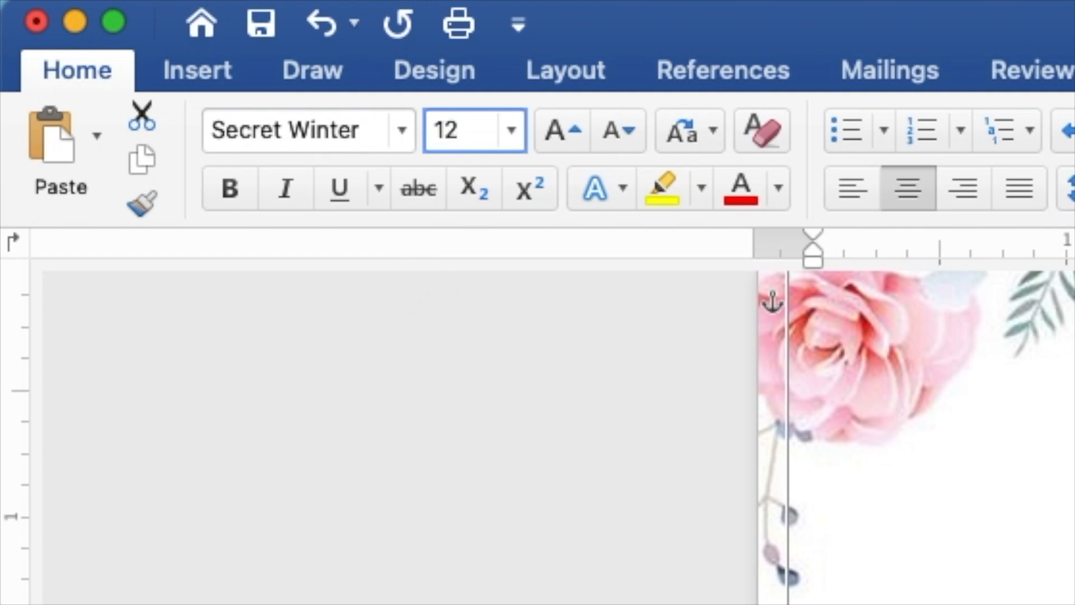
pyautogui.press('Return')
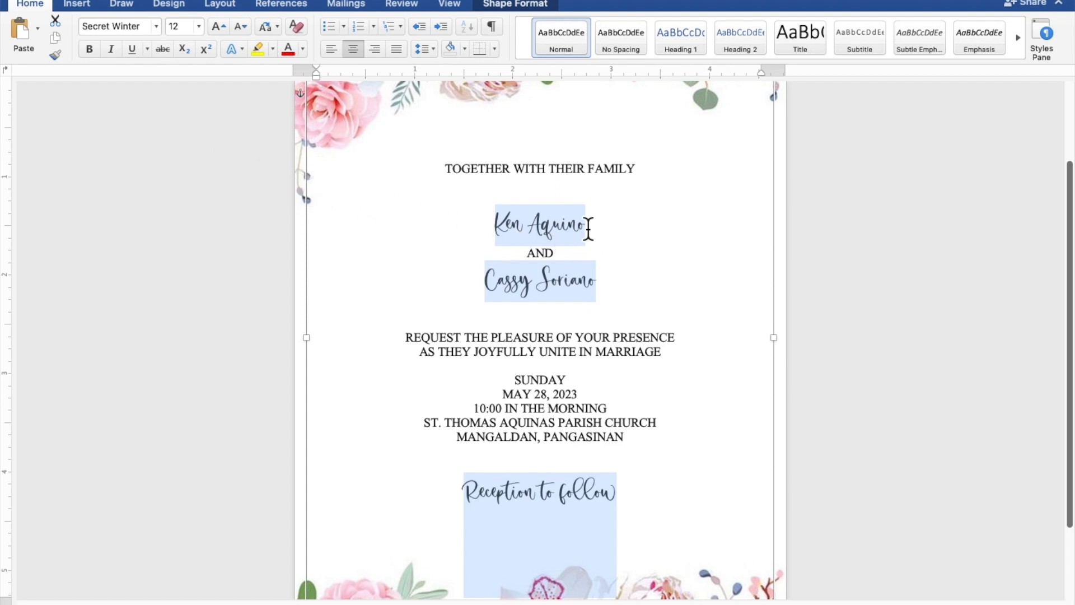
# Make both of the couple's names 25 pt and colour them pink.
pyautogui.moveTo(588, 229); pyautogui.dragTo(508, 232)
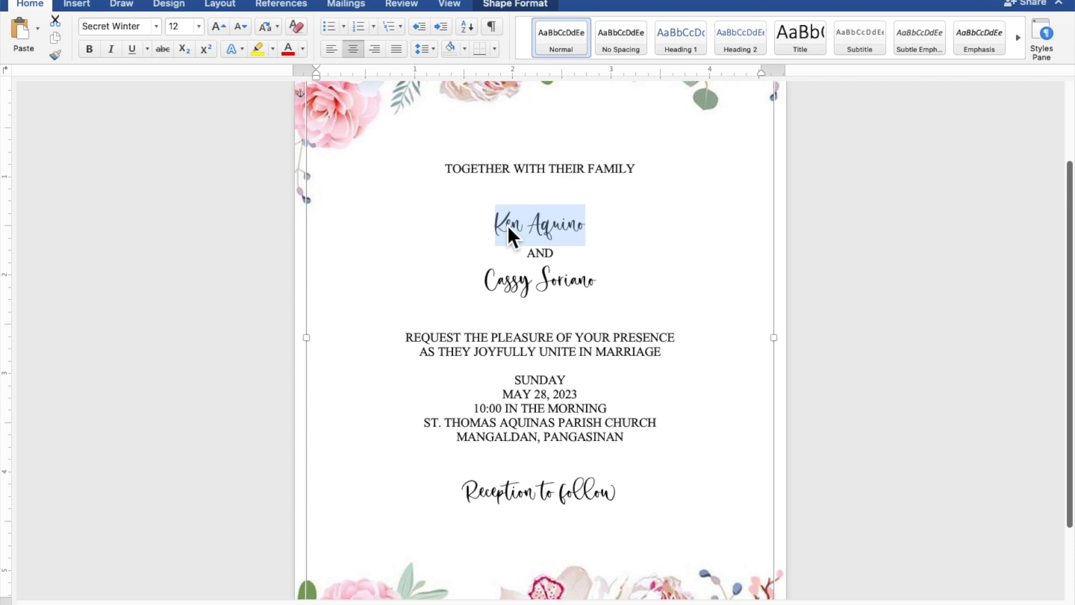
pyautogui.moveTo(604, 288); pyautogui.dragTo(511, 287)
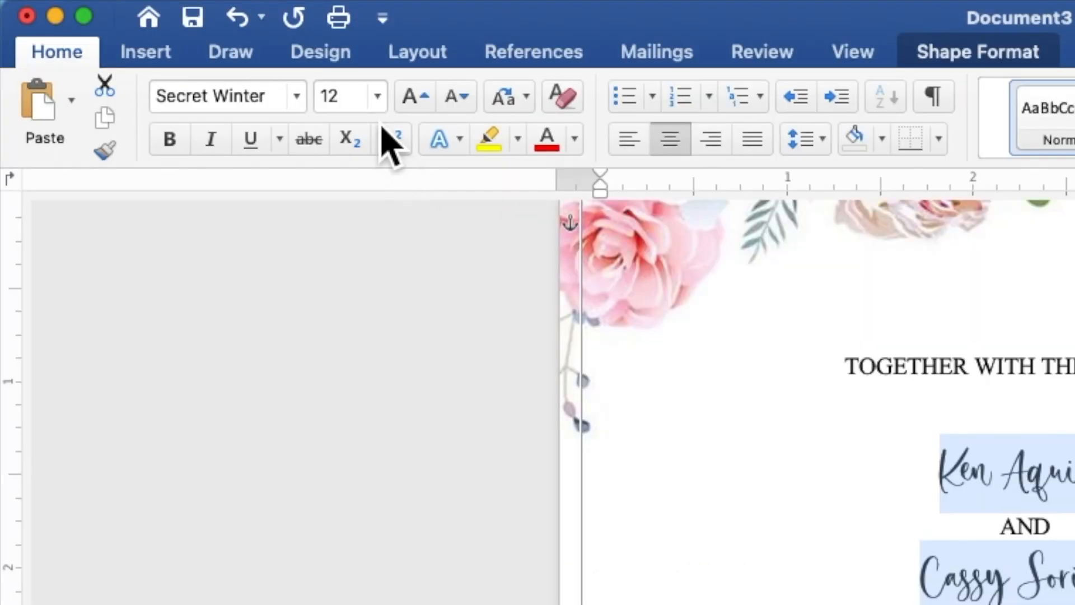
pyautogui.click(331, 108)
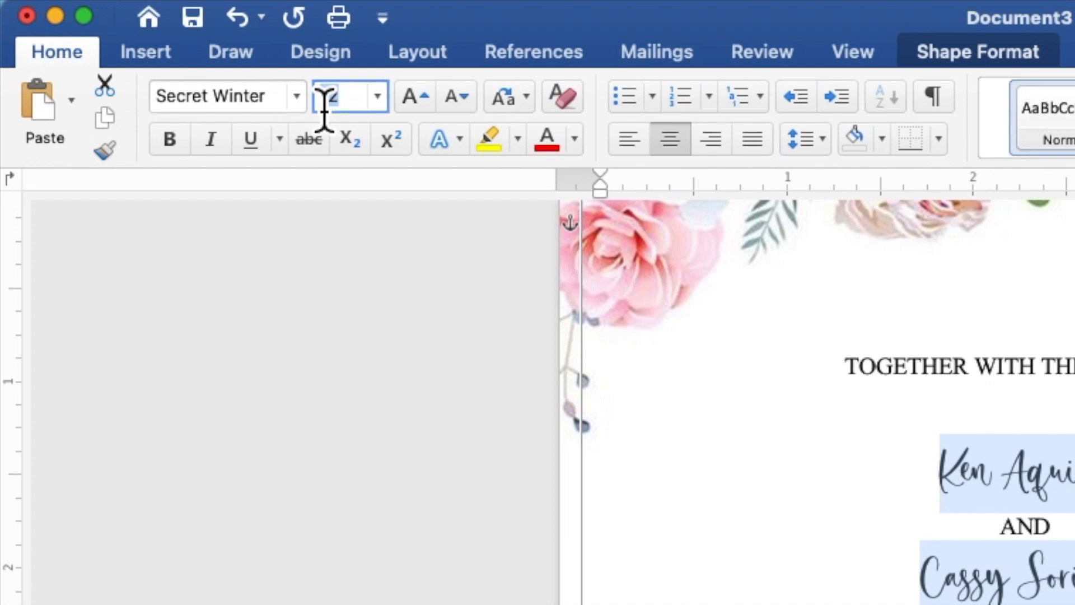
pyautogui.write('2')
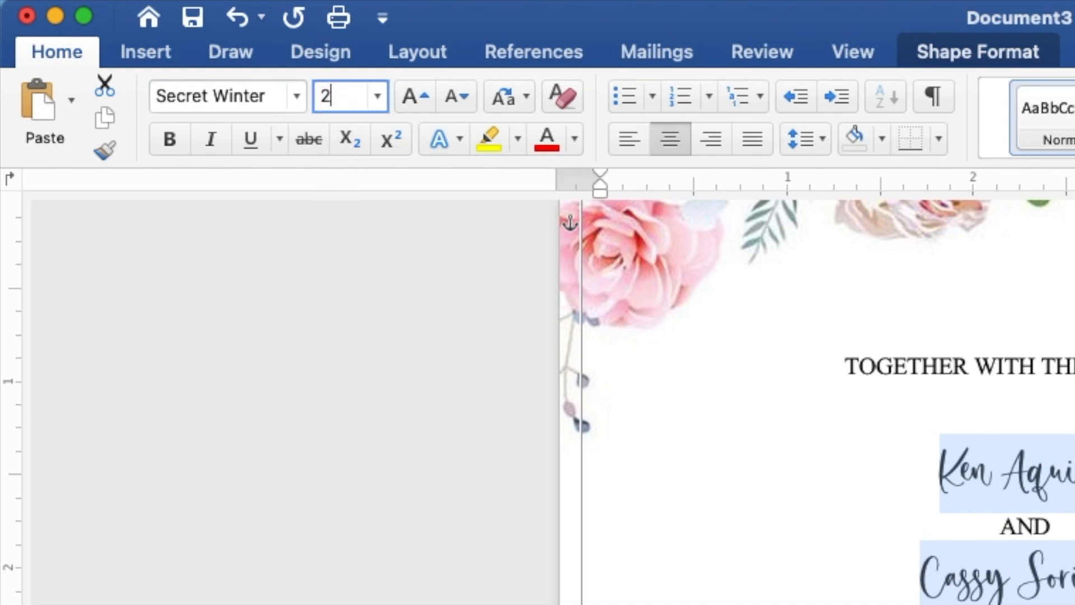
pyautogui.write('5')
pyautogui.press('Return')
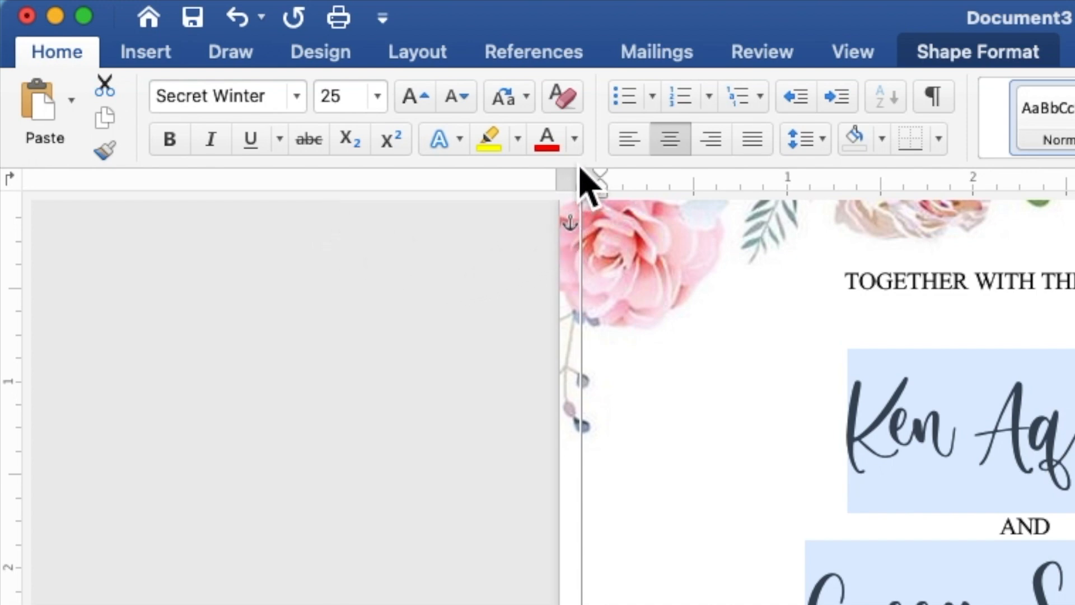
pyautogui.click(576, 141)
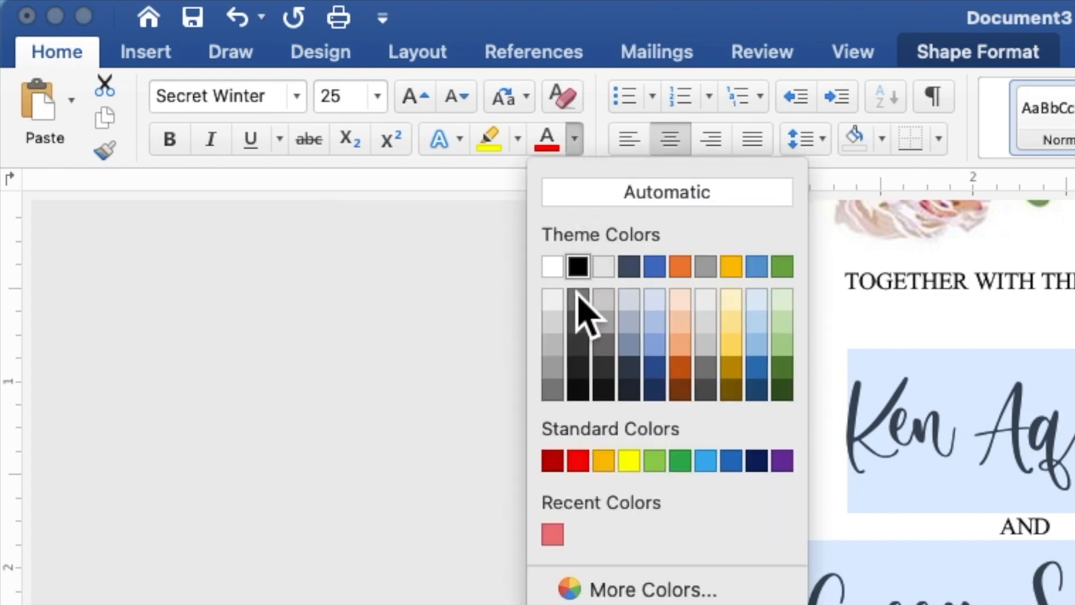
pyautogui.click(553, 535)
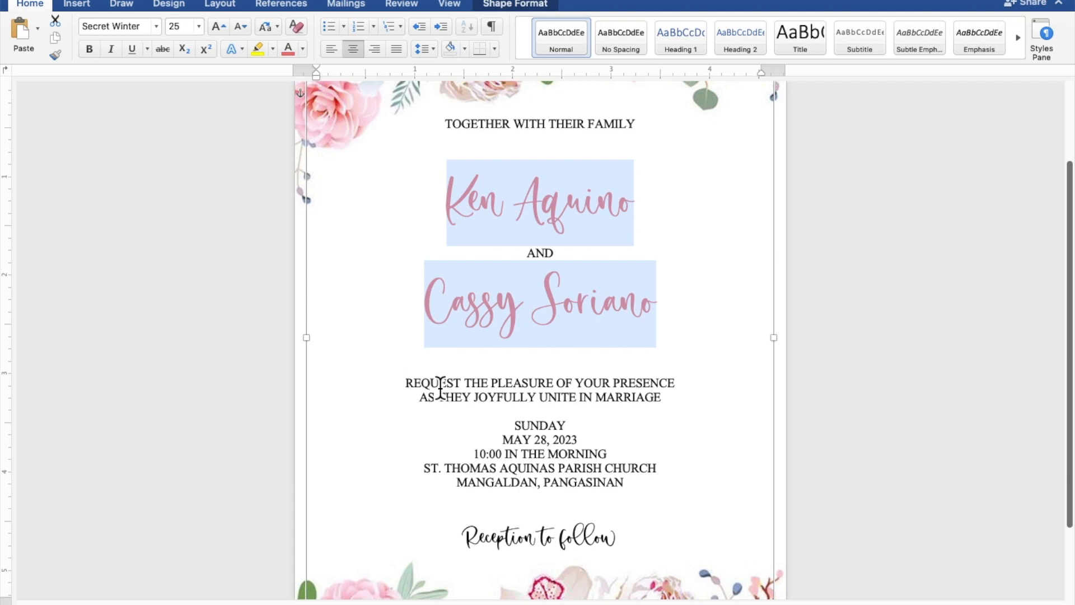
pyautogui.click(599, 524)
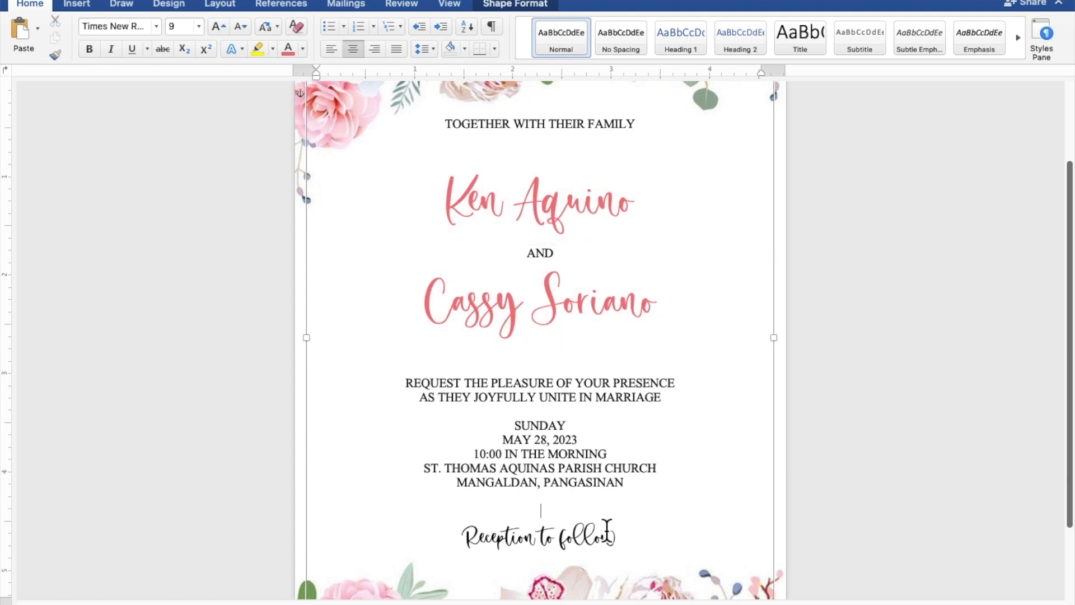
# Colour the Reception to follow line the same recent pink as the names.
pyautogui.moveTo(618, 538); pyautogui.dragTo(509, 530)
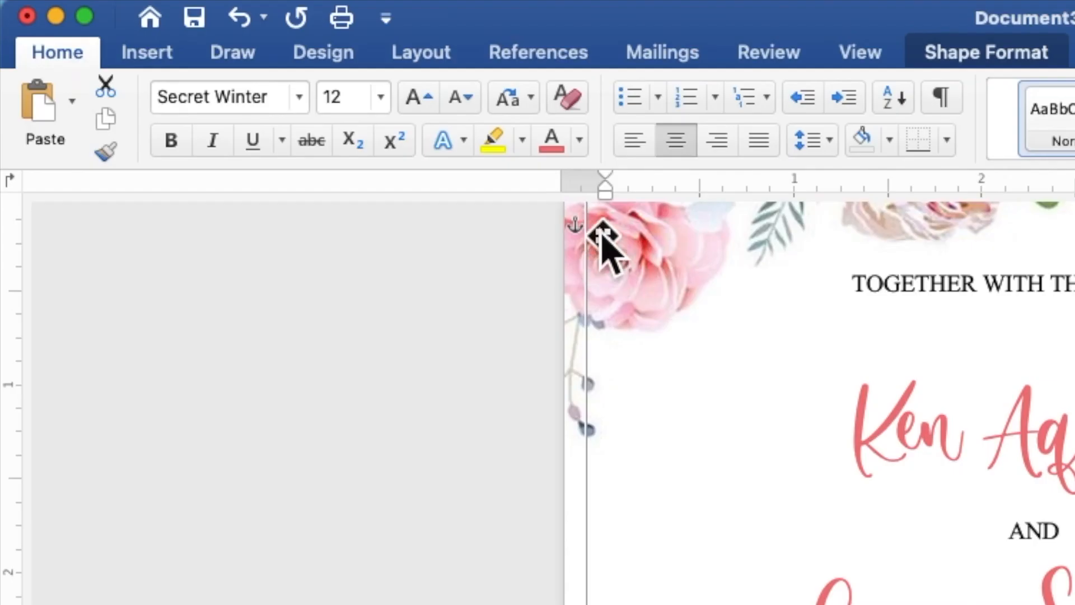
pyautogui.click(580, 140)
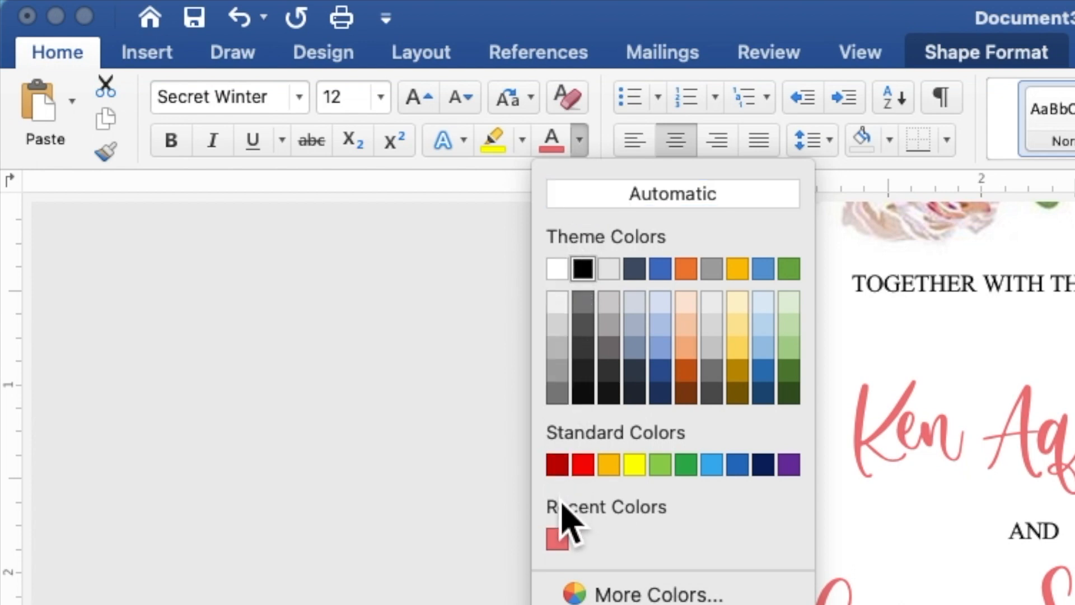
pyautogui.click(565, 547)
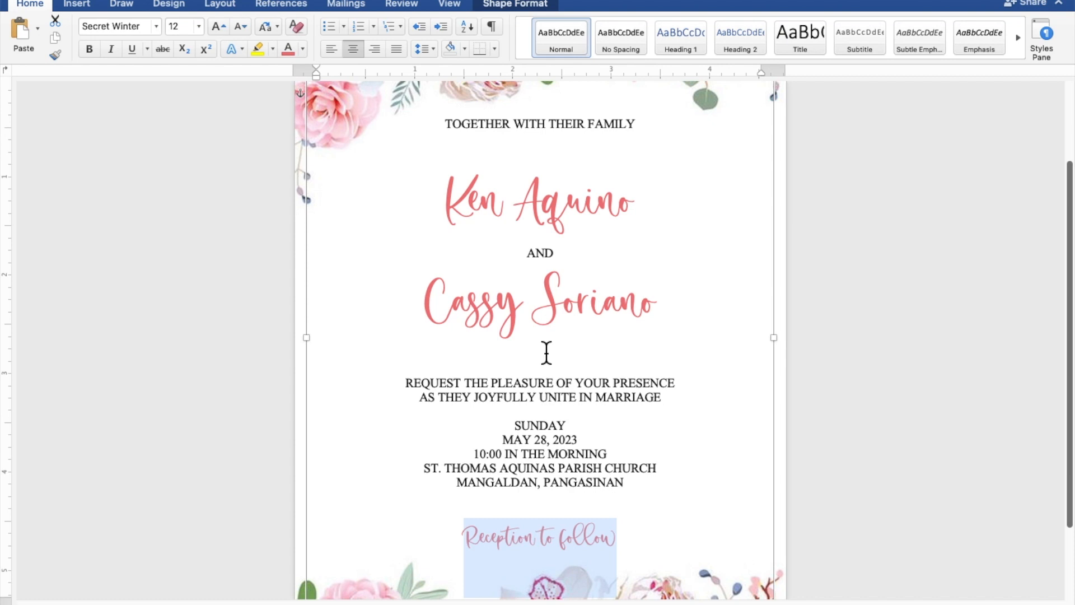
pyautogui.scroll(-5, 618, 367)
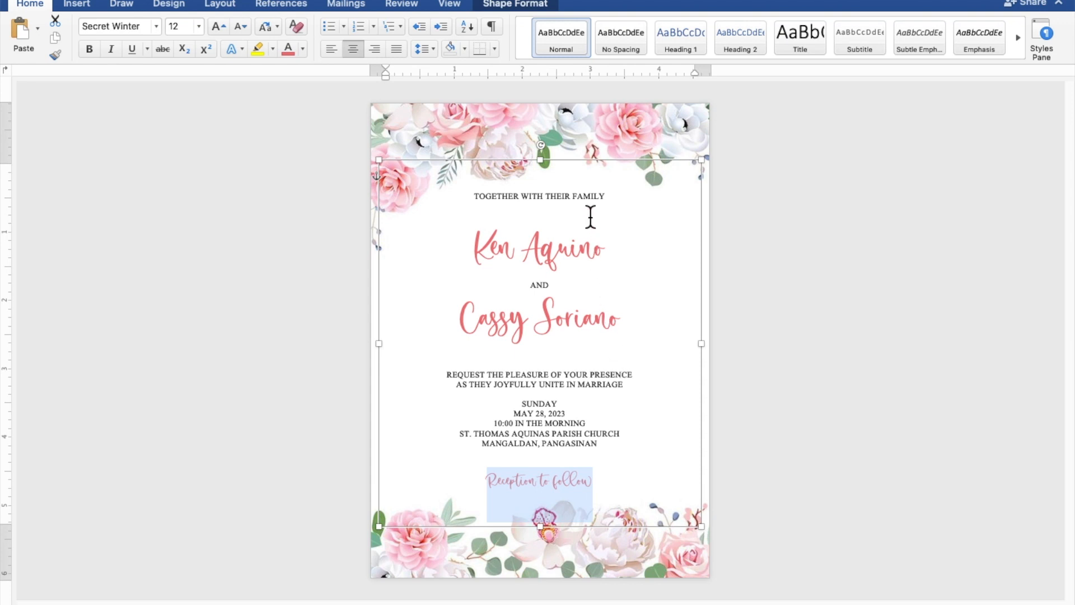
# Insert a blank line between the marriage request and SUNDAY.
pyautogui.click(595, 165)
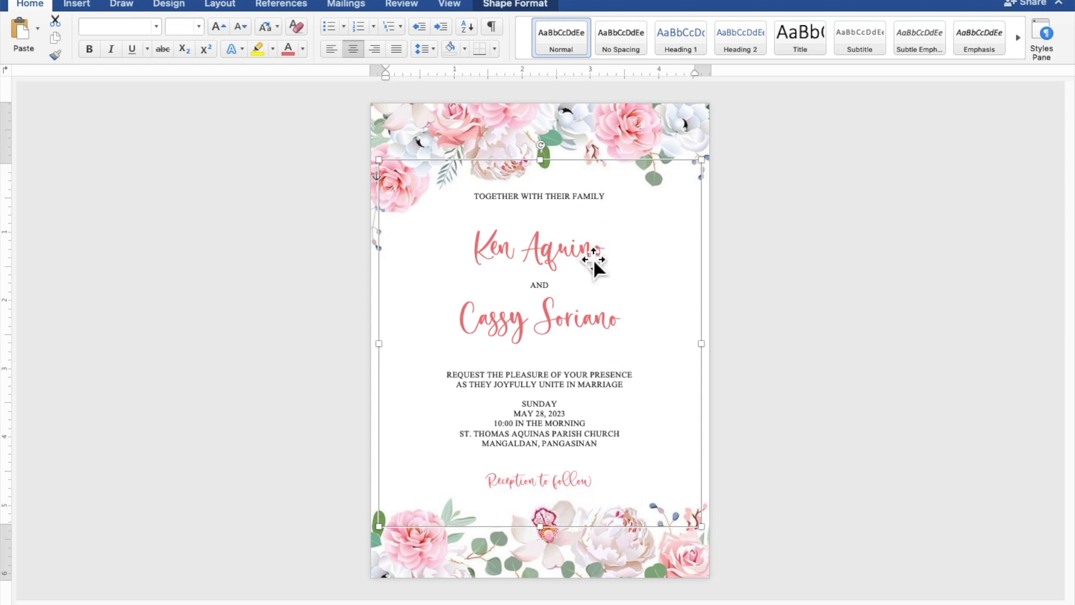
pyautogui.click(568, 396)
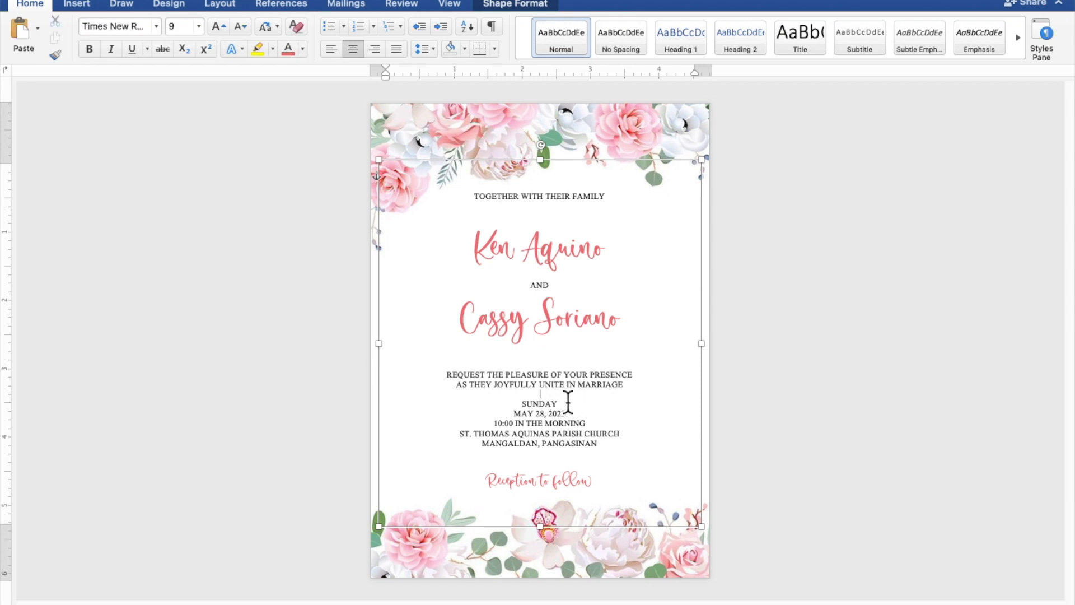
pyautogui.press('Return')
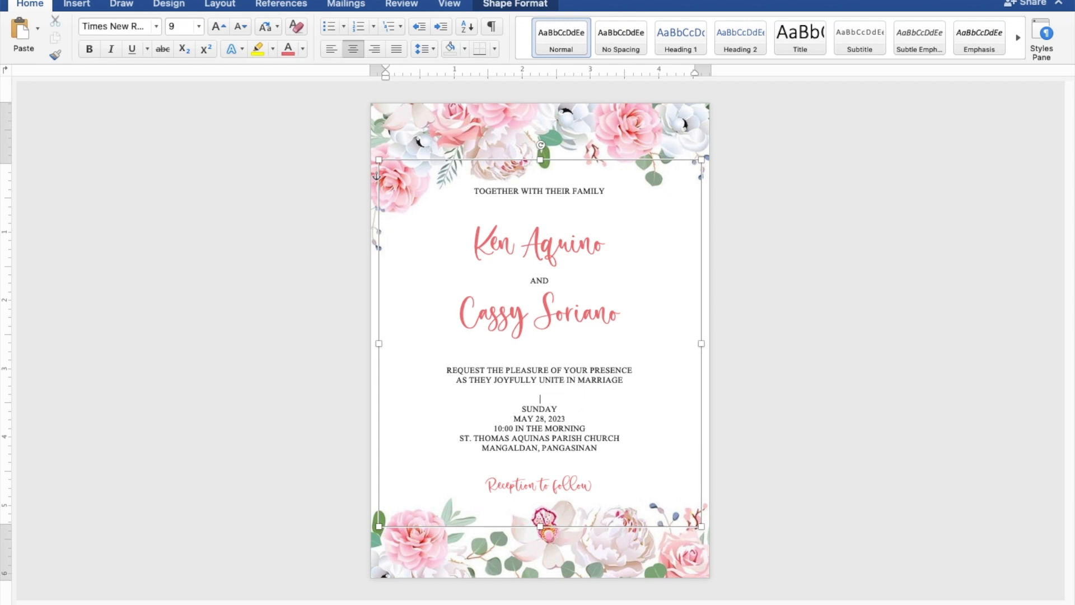
# Nudge the invitation text box slightly lower on the page.
pyautogui.click(605, 168)
pyautogui.press('Down')
pyautogui.press('Down')
pyautogui.press('Down')
pyautogui.press('Down')
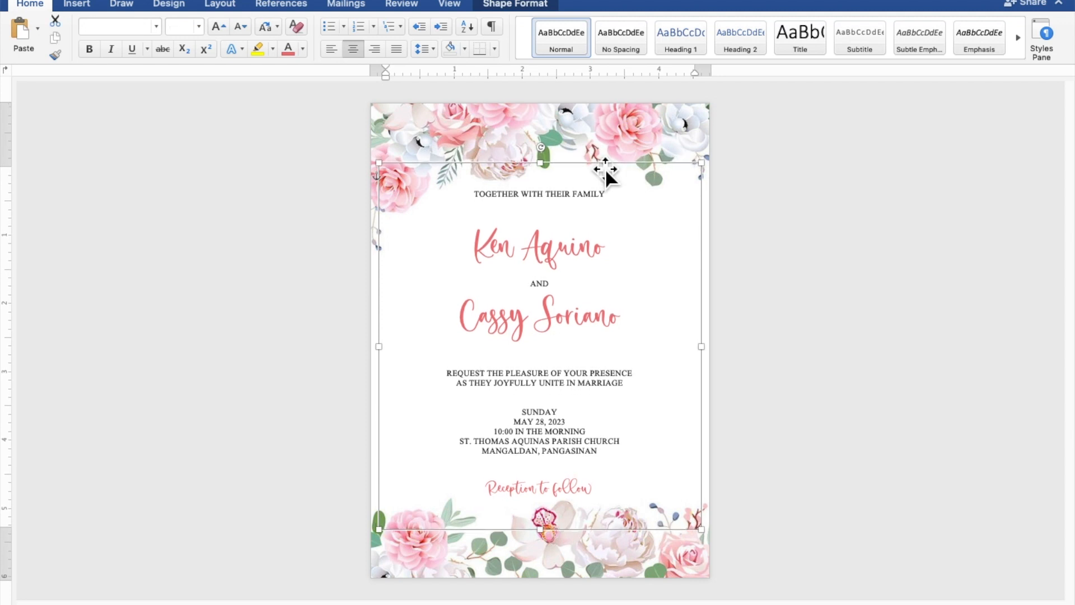
pyautogui.click(883, 266)
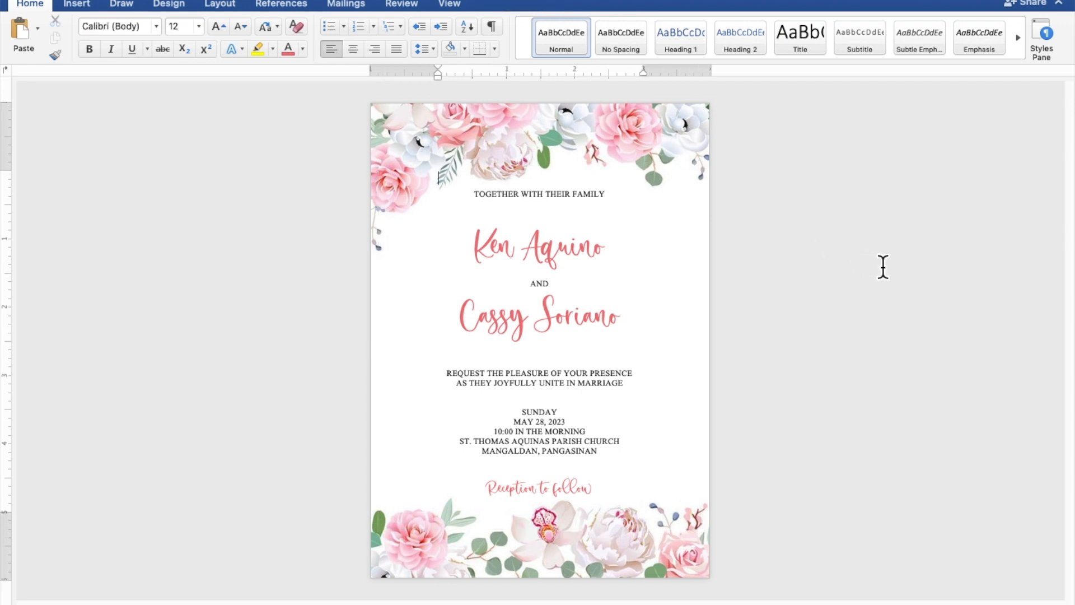